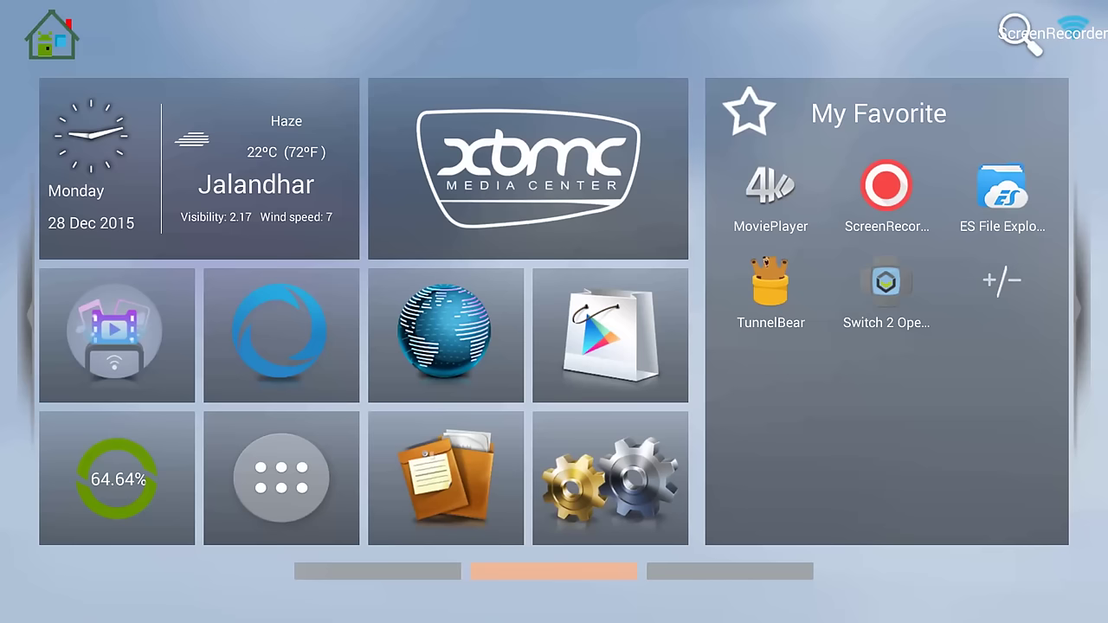
Step: Open the box's settings and reach the full Android settings list via the Other page
key("Left")
key("Left")
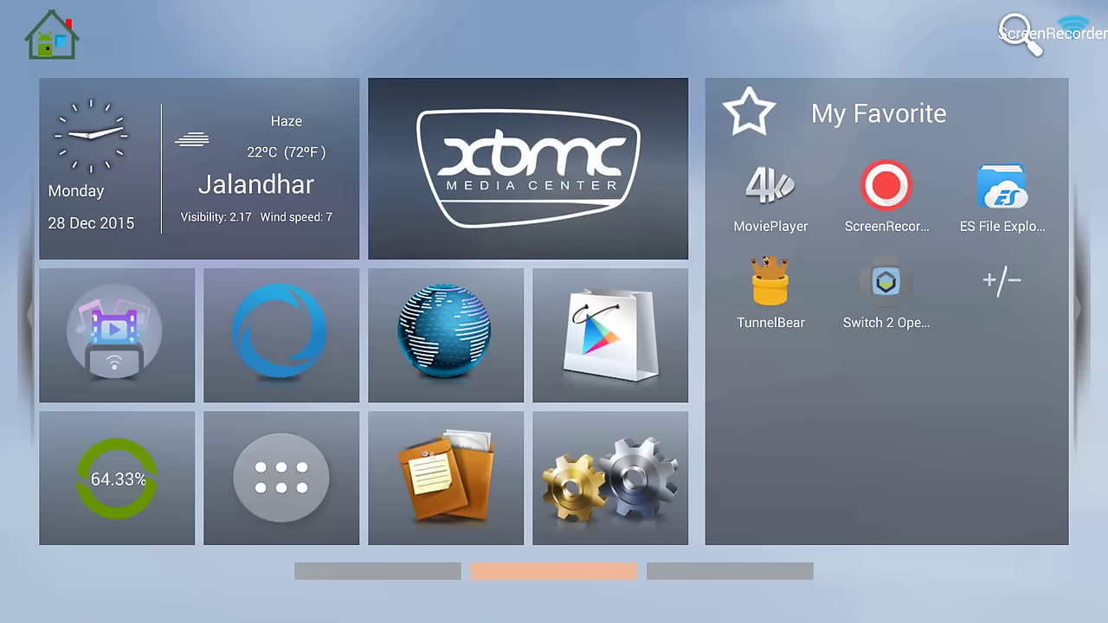
key("Down")
key("Down")
key("Right")
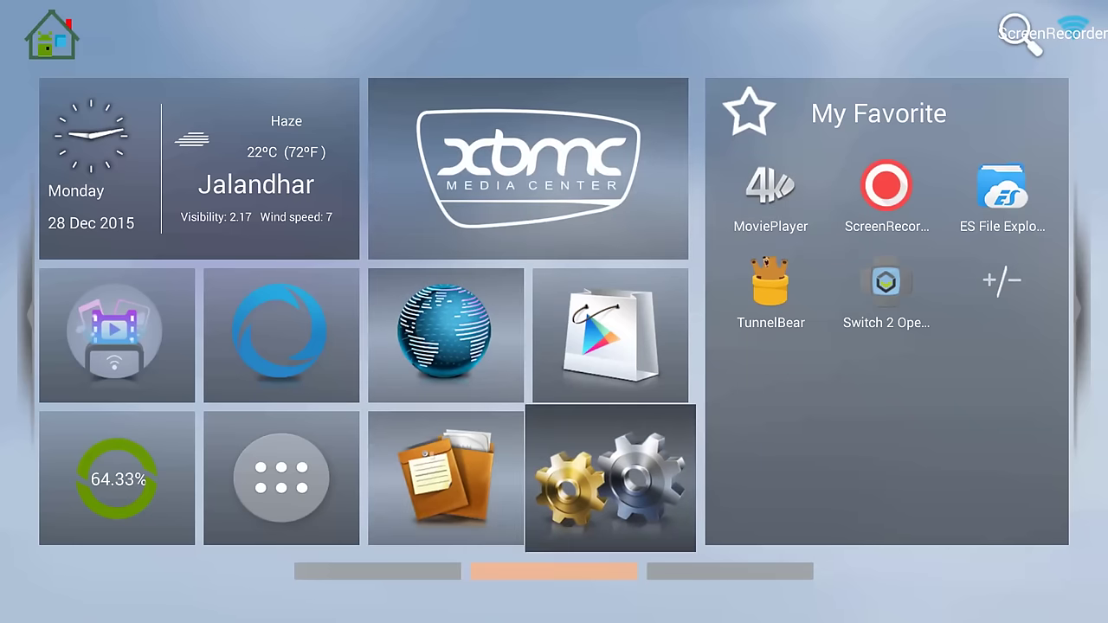
key("Return")
key("Right")
key("Right")
key("Right")
key("Down")
key("Down")
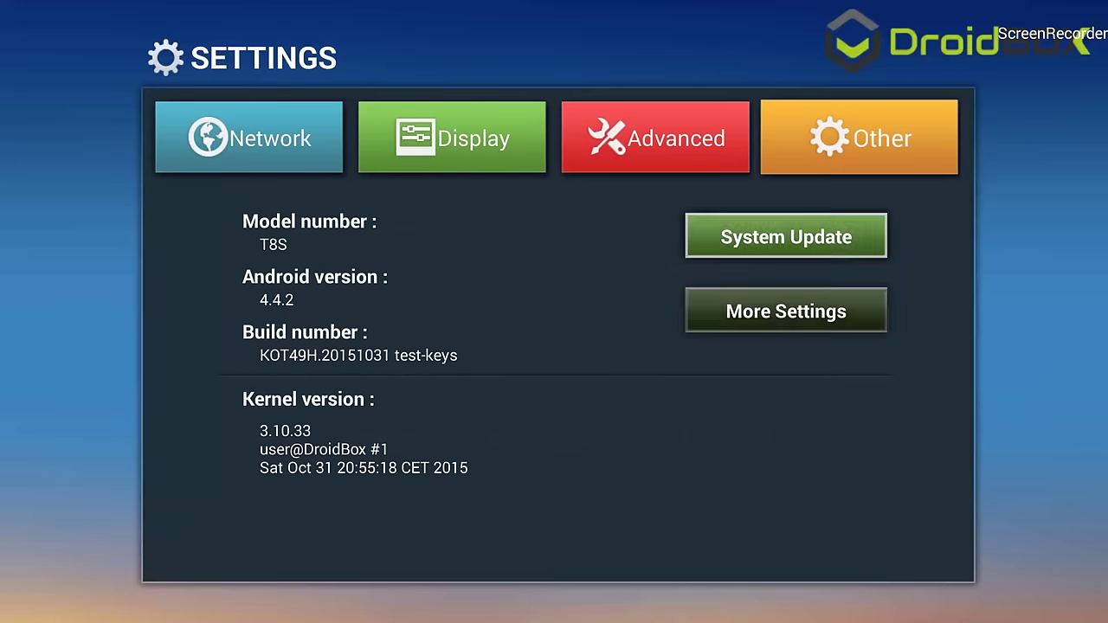
key("Return")
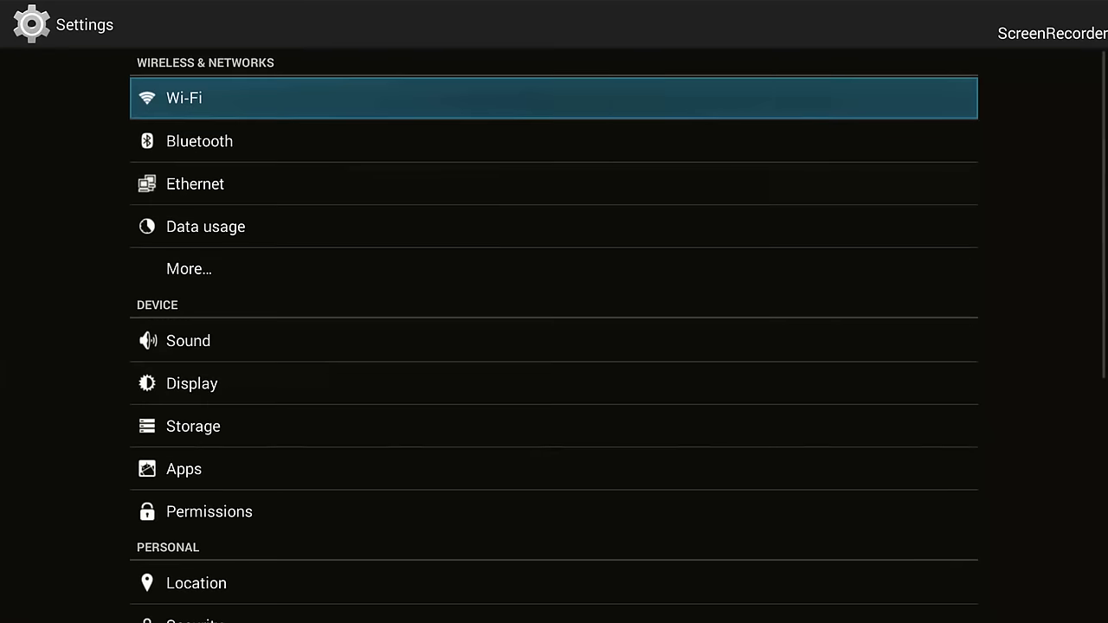
key("Down")
key("Down")
key("Down")
key("Down")
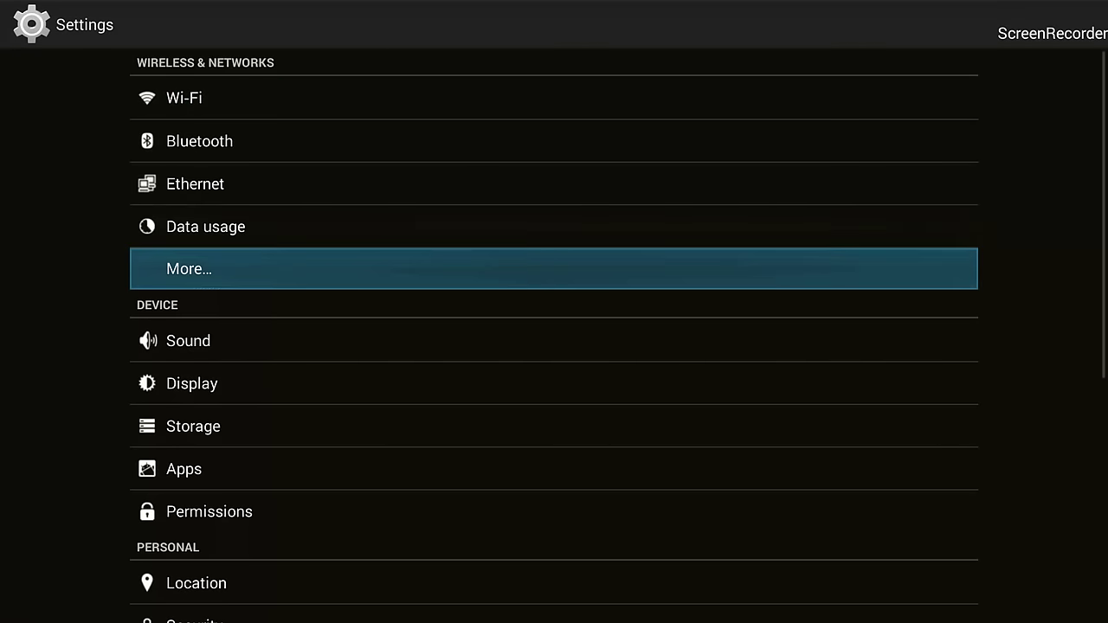
key("Return")
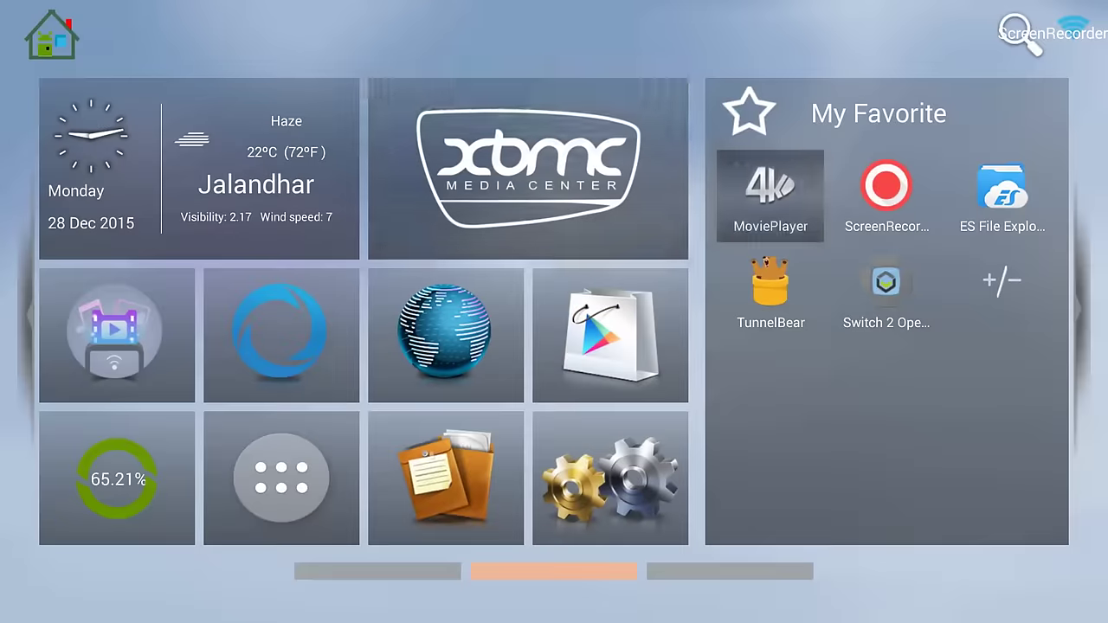
Step: Reopen the box's settings from the home tiles and reach the Other page's full-settings entry
key("Right")
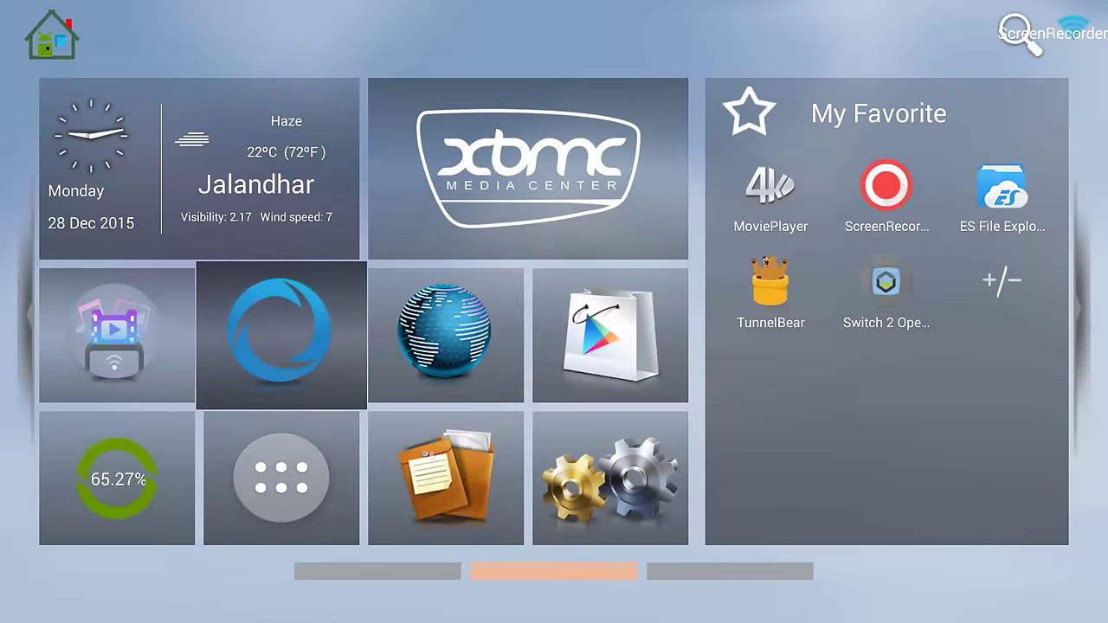
key("Down")
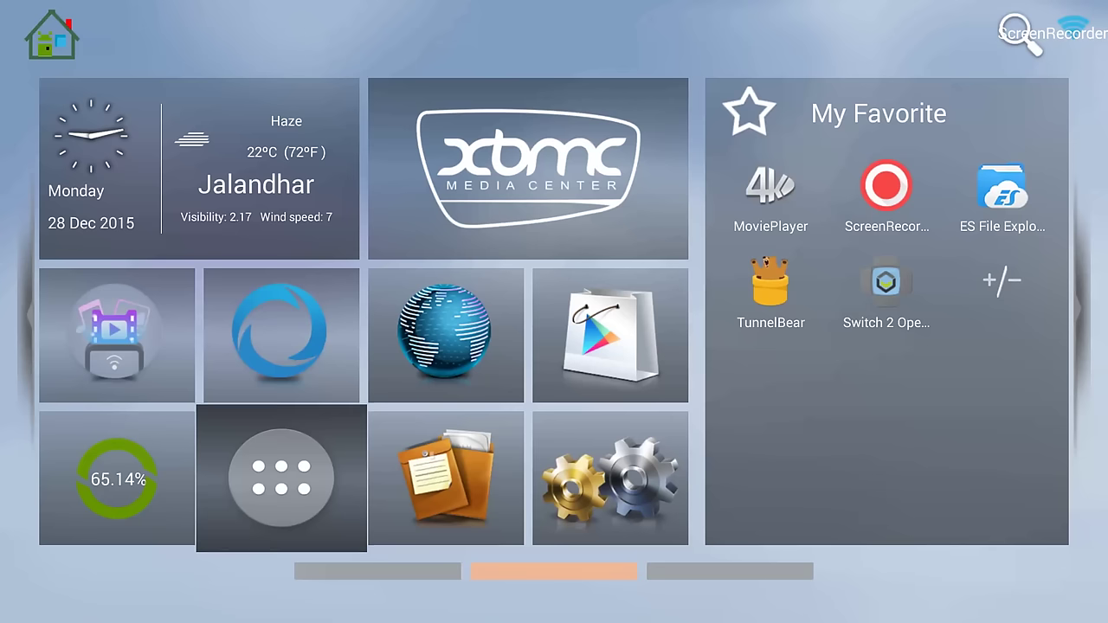
key("Right")
key("Right")
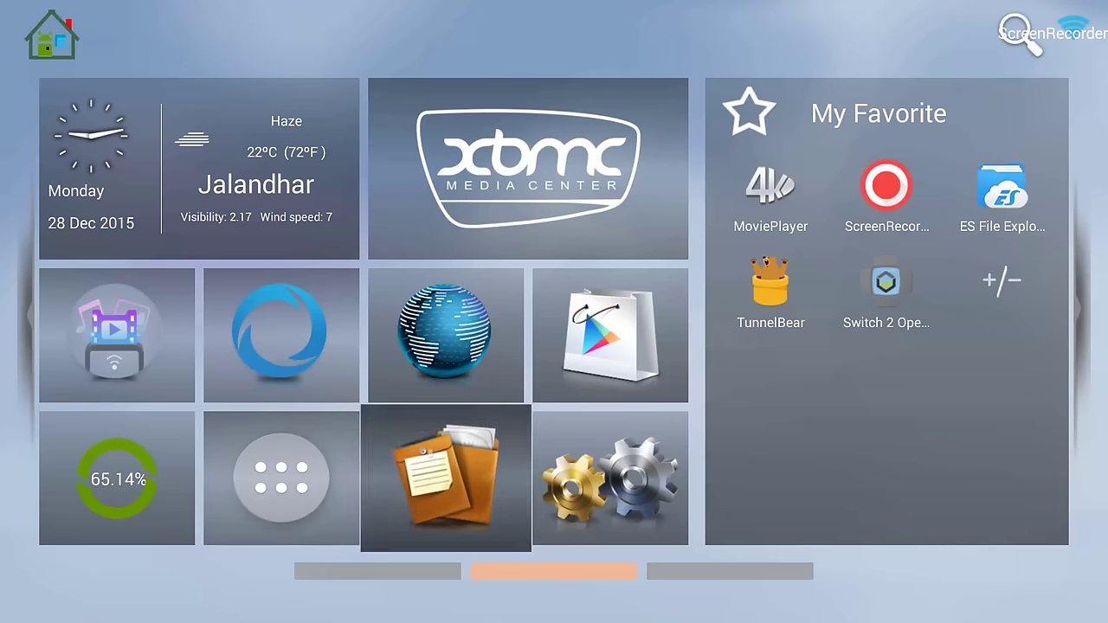
key("Return")
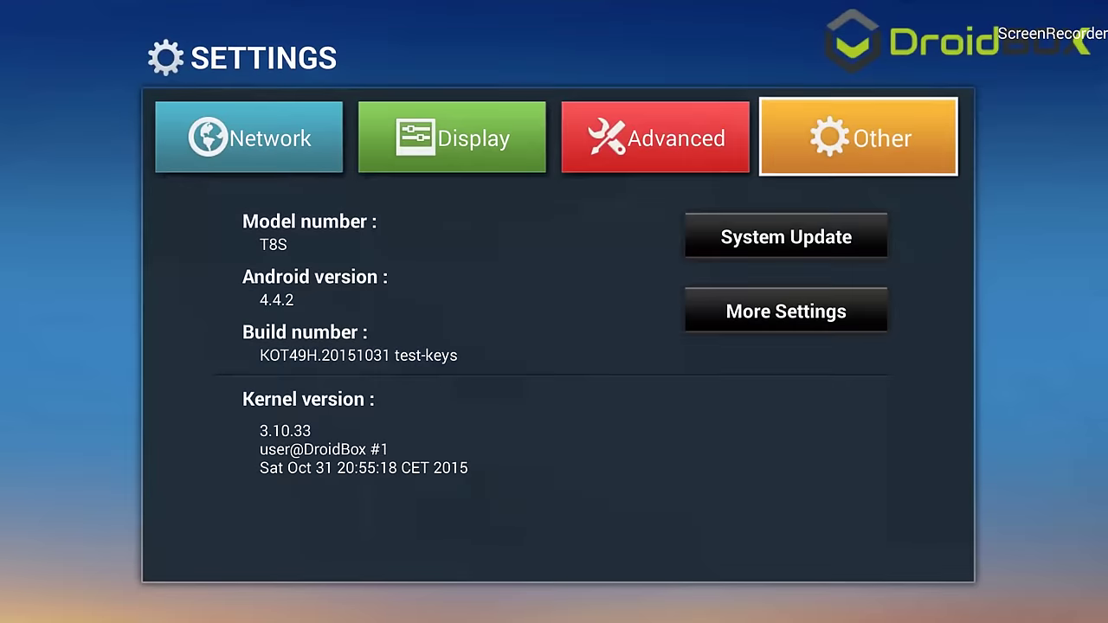
key("Left")
key("Left")
key("Left")
key("Right")
key("Right")
key("Right")
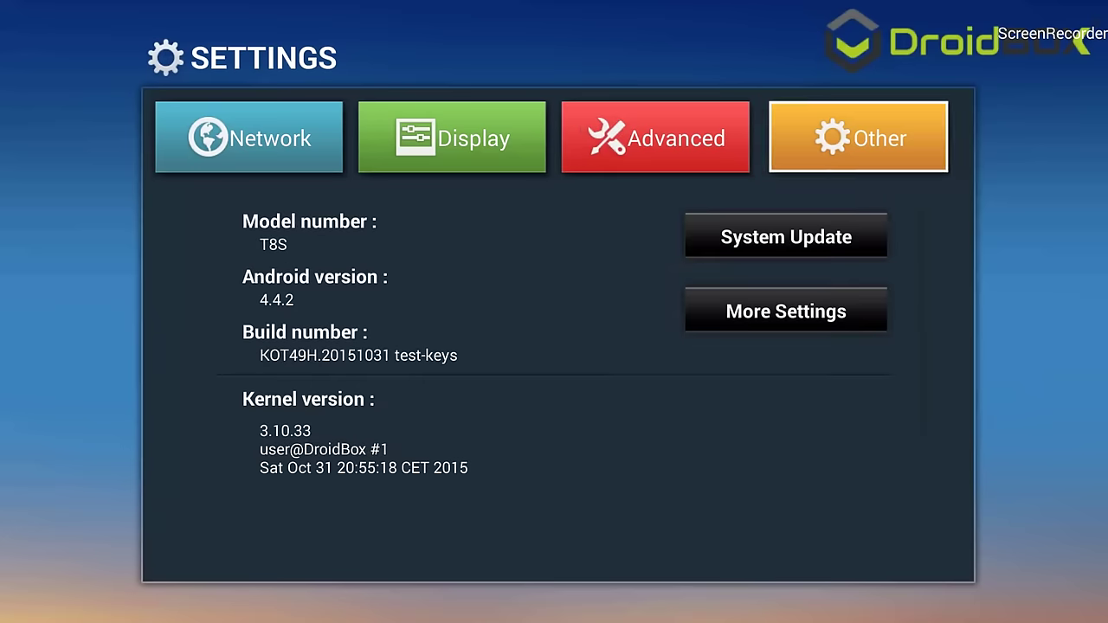
key("Left")
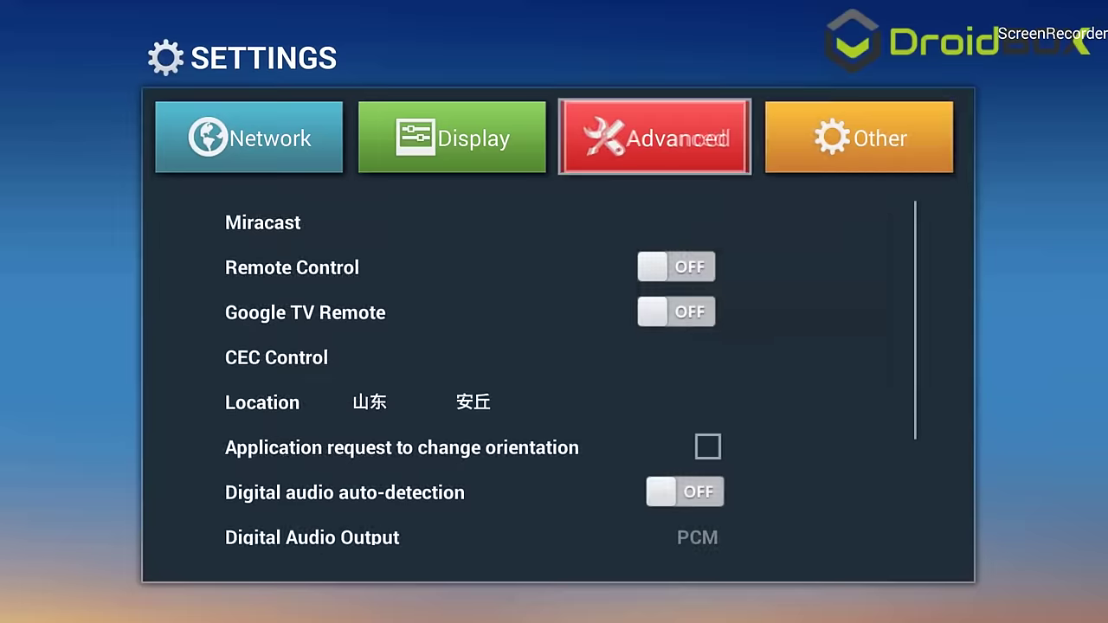
key("Right")
key("Down")
key("Down")
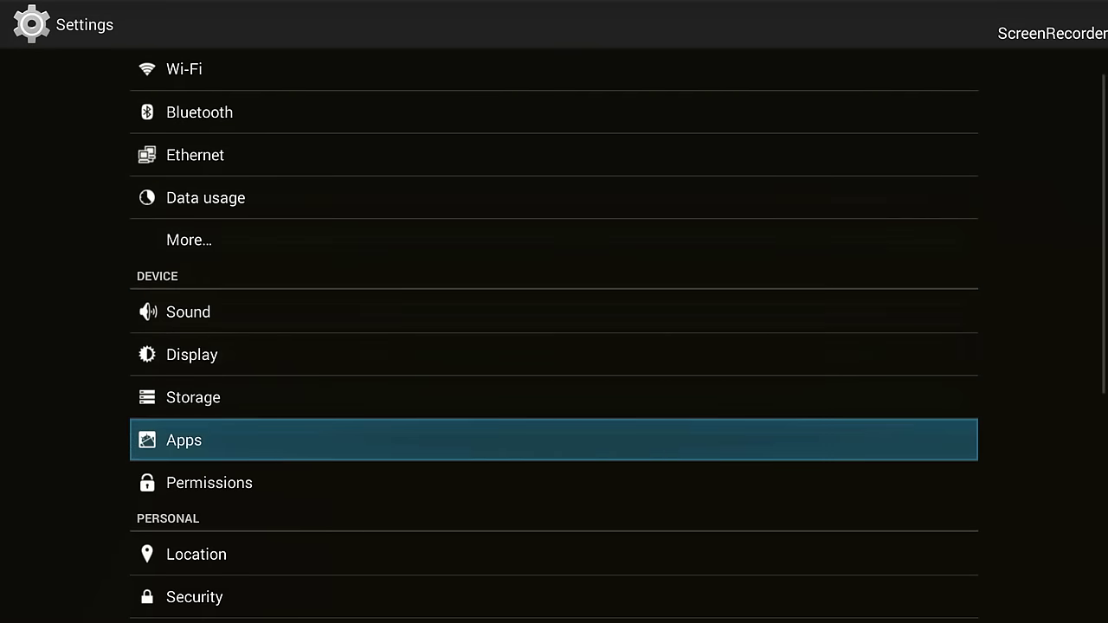
Step: Open the installed apps list and jump to Kodi's app info page with k
key("Return")
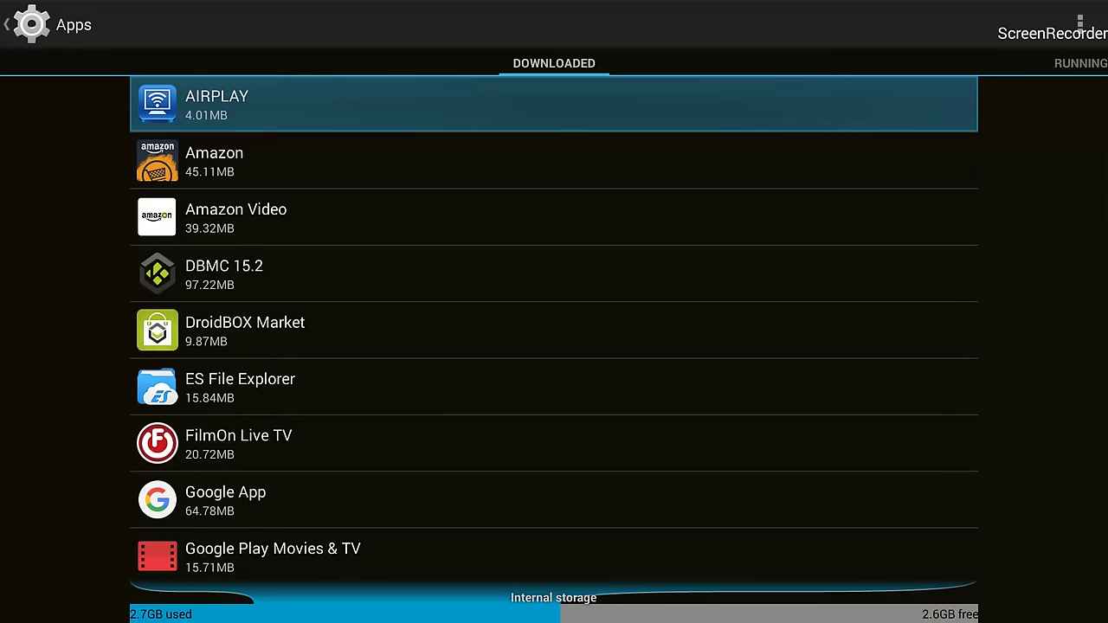
key("Down")
key("Down")
key("Down")
key("Down")
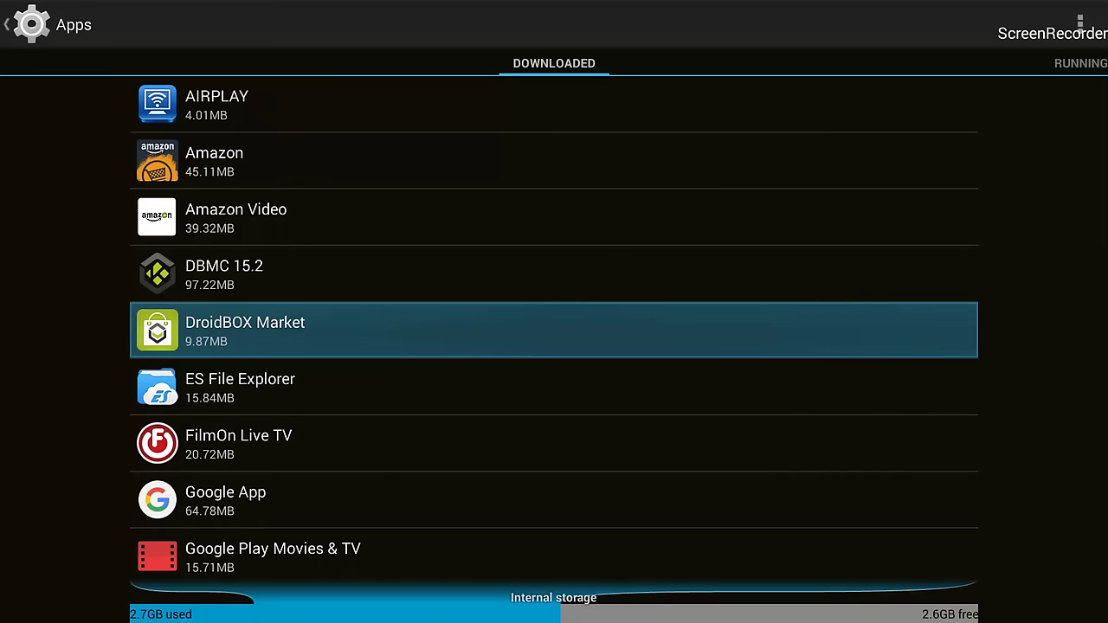
type("k")
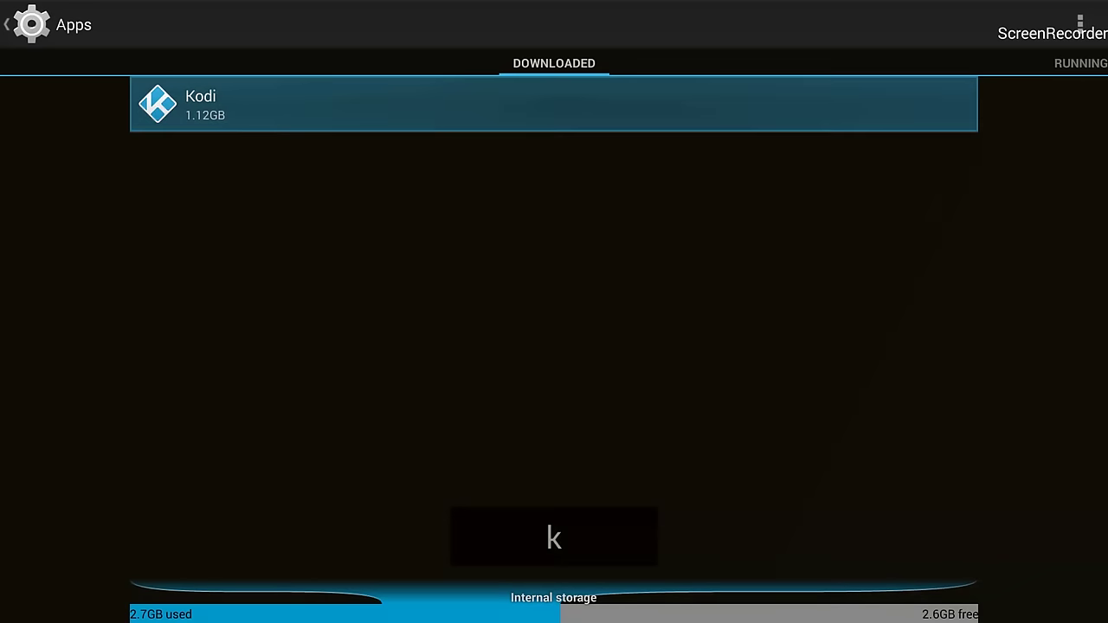
key("Return")
Step: Force-stop Kodi 15.2 and confirm the request to uninstall it
key("Return")
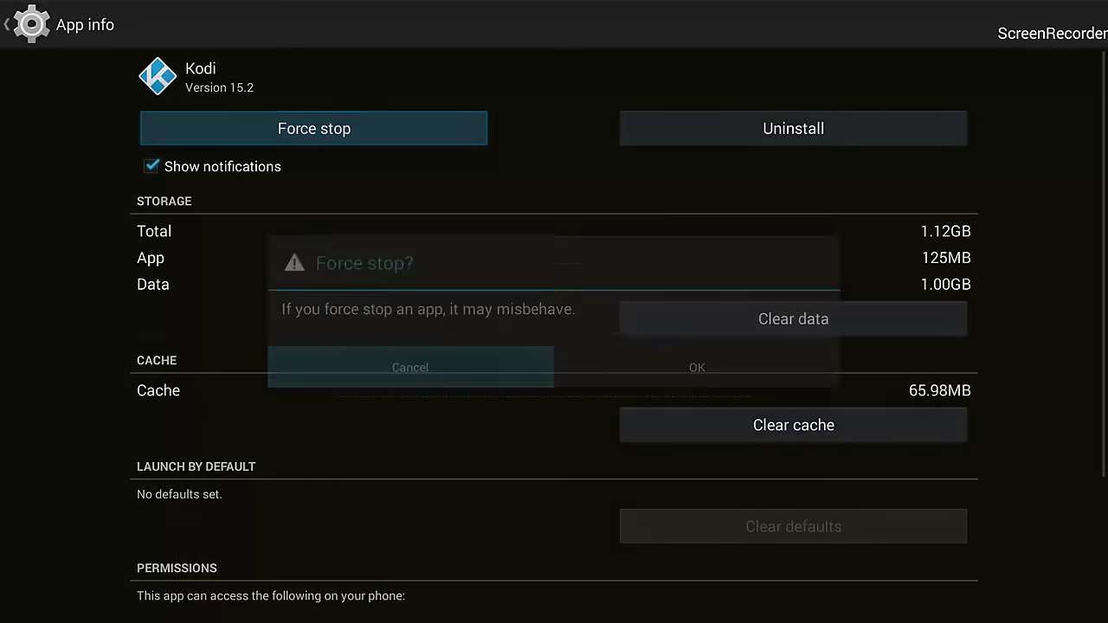
key("Right")
key("Return")
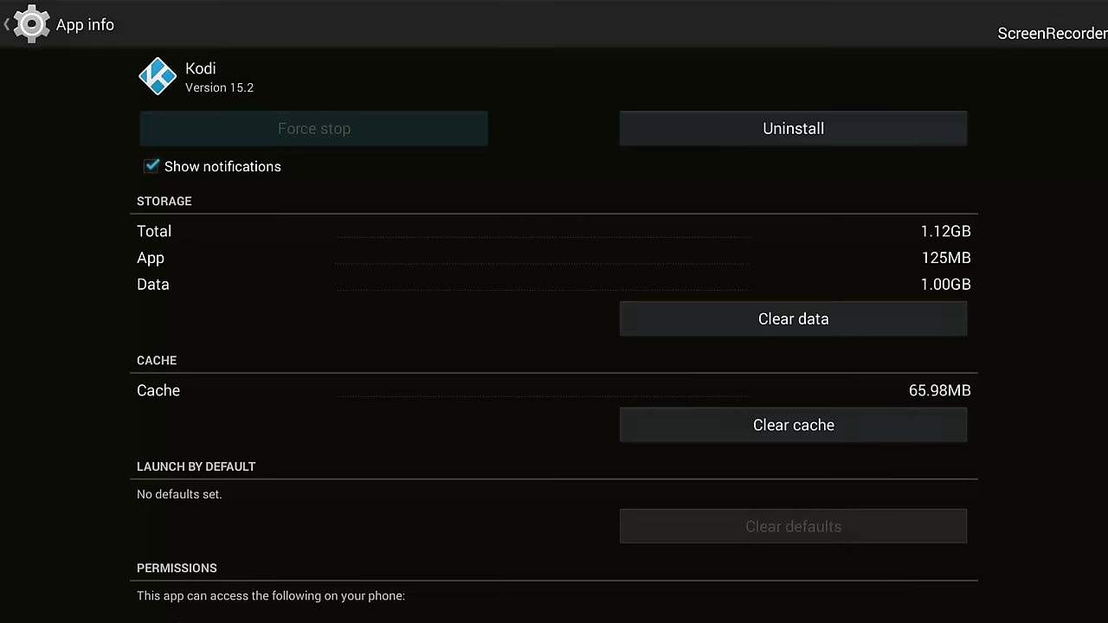
key("Right")
key("Return")
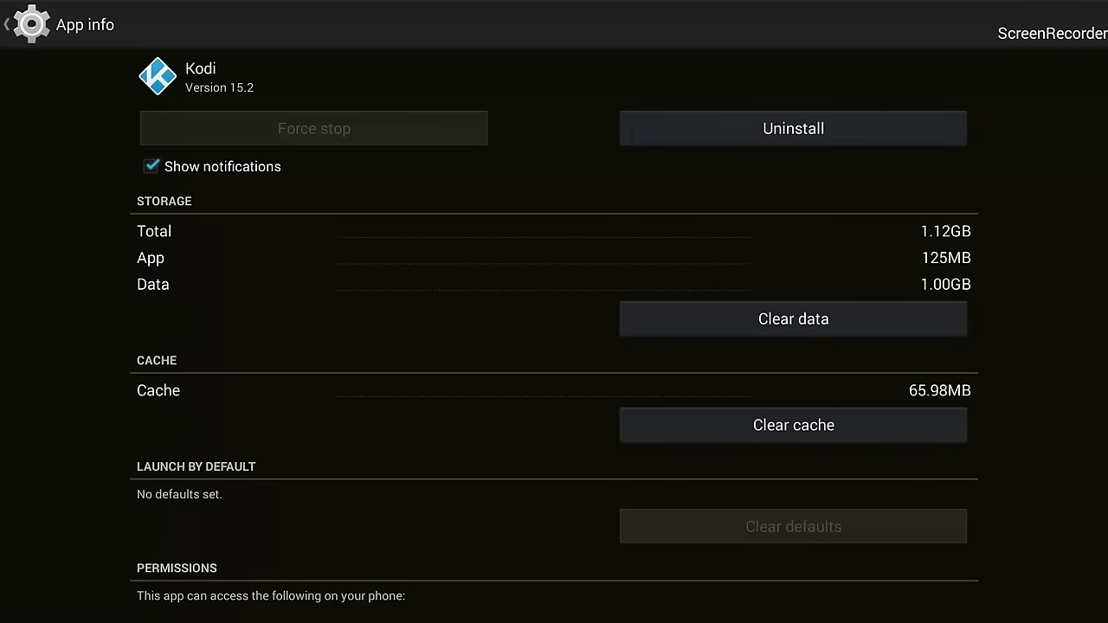
key("Right")
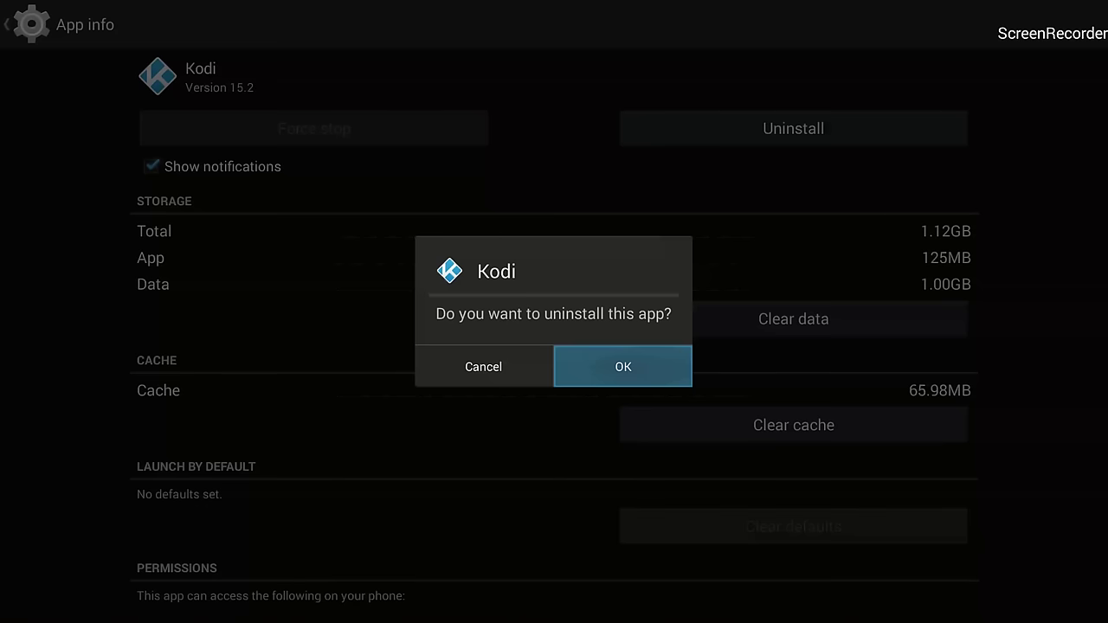
key("Return")
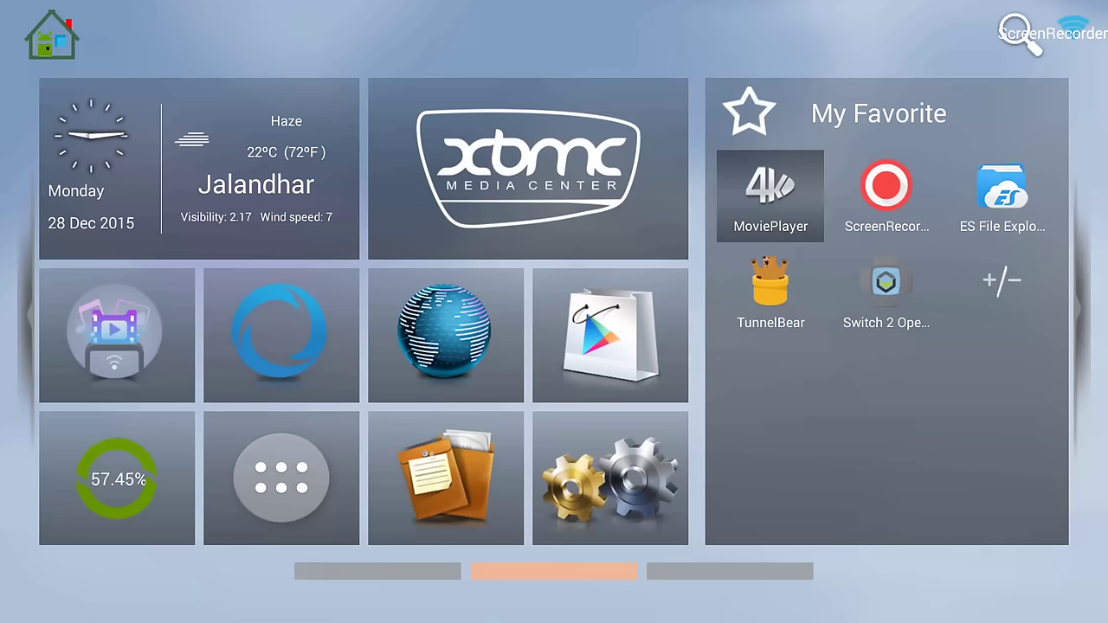
Step: Move focus across the DroidBox home screen tiles once Kodi is removed
key("Left")
Step: Move focus across the home screen to the Android Browser globe tile
key("Down")
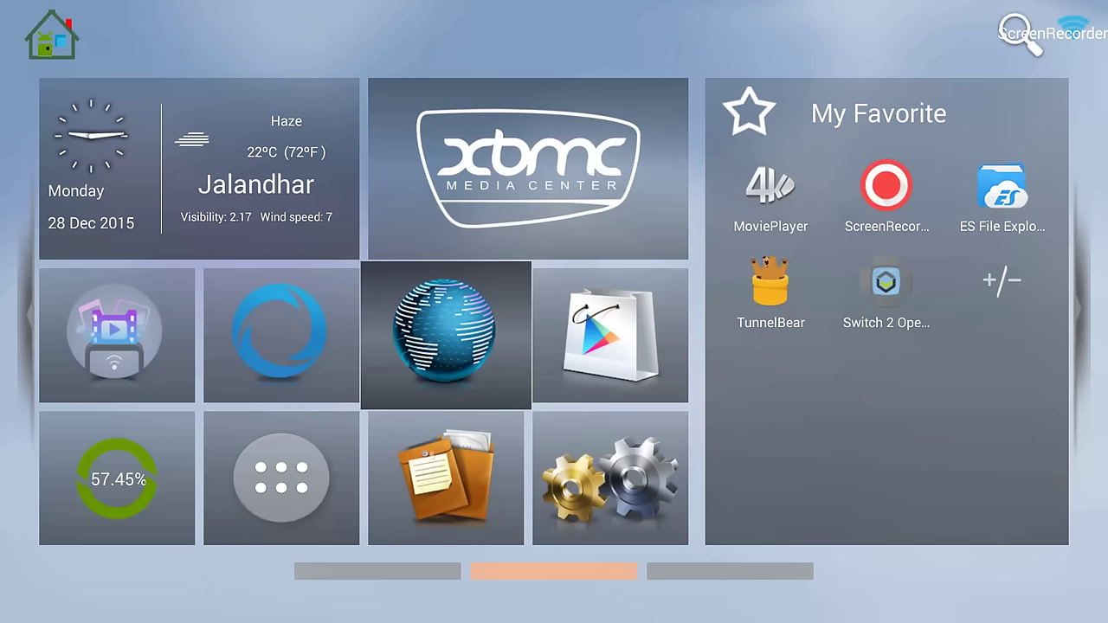
key("Left")
key("Right")
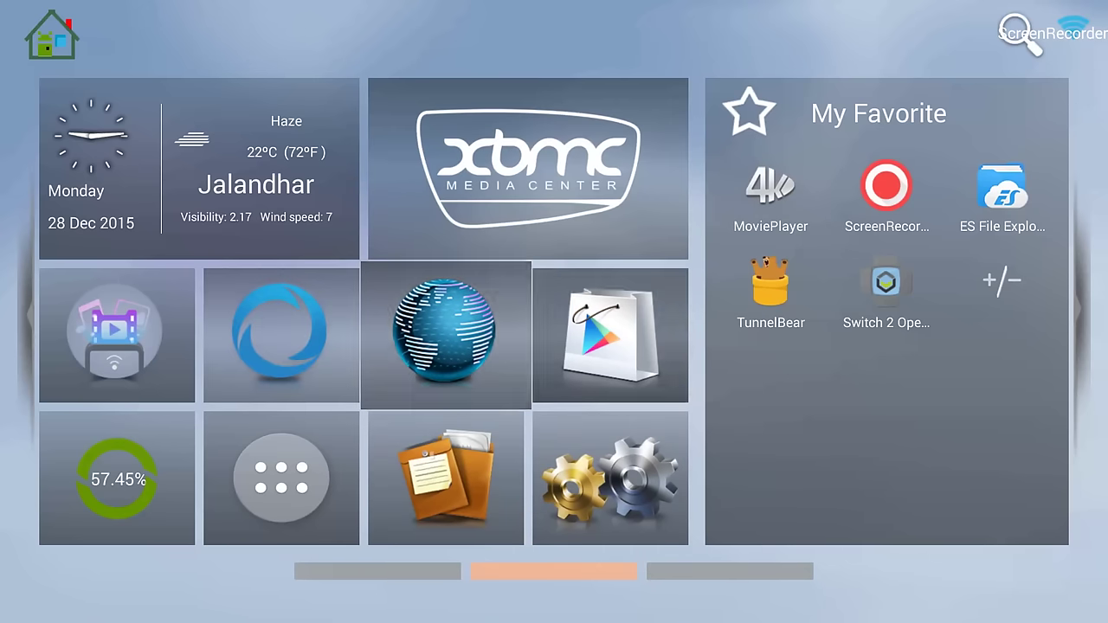
key("Right")
key("Left")
key("Left")
key("Down")
key("Up")
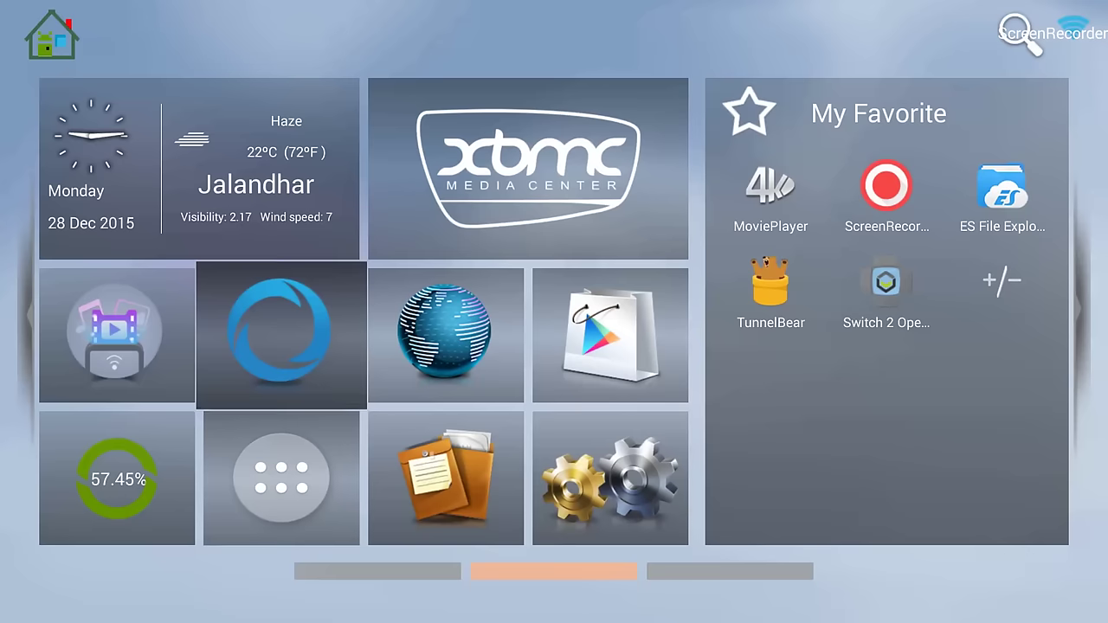
key("Right")
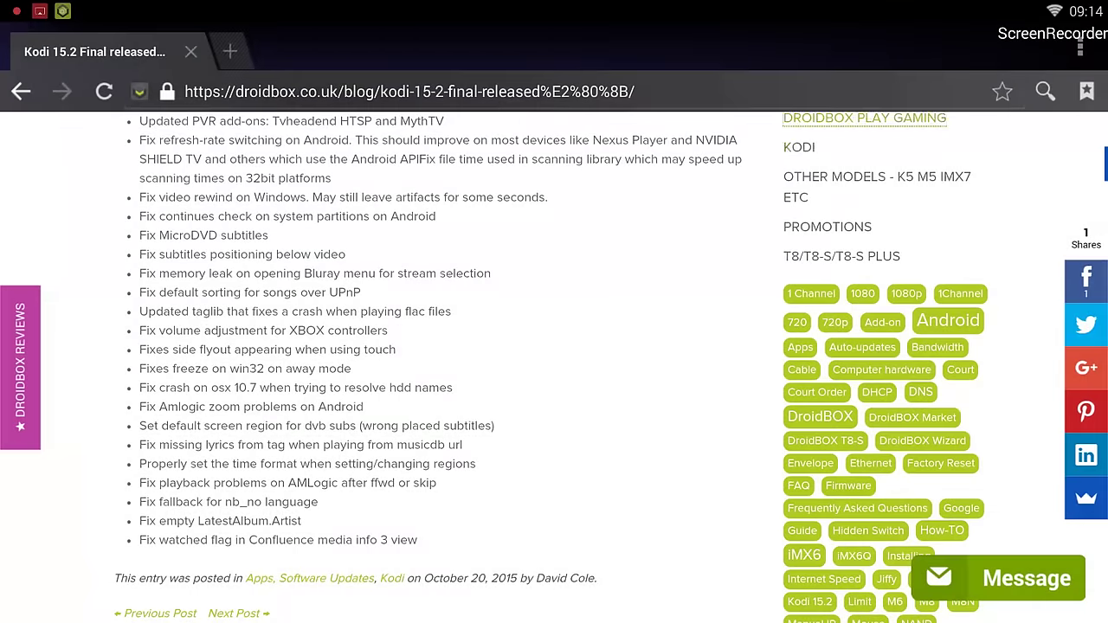
Step: Load droidbox.co.uk/how-to/kodi-spmc-and-dbmc-downloads in the browser's address bar
left_click(502, 87)
type("d")
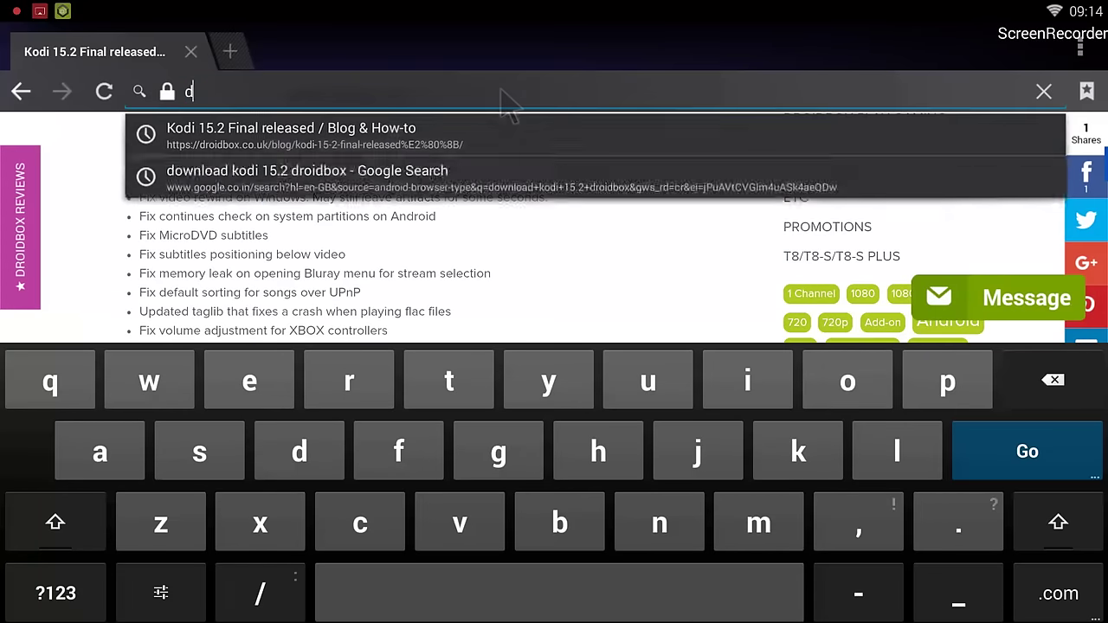
type("roidboc")
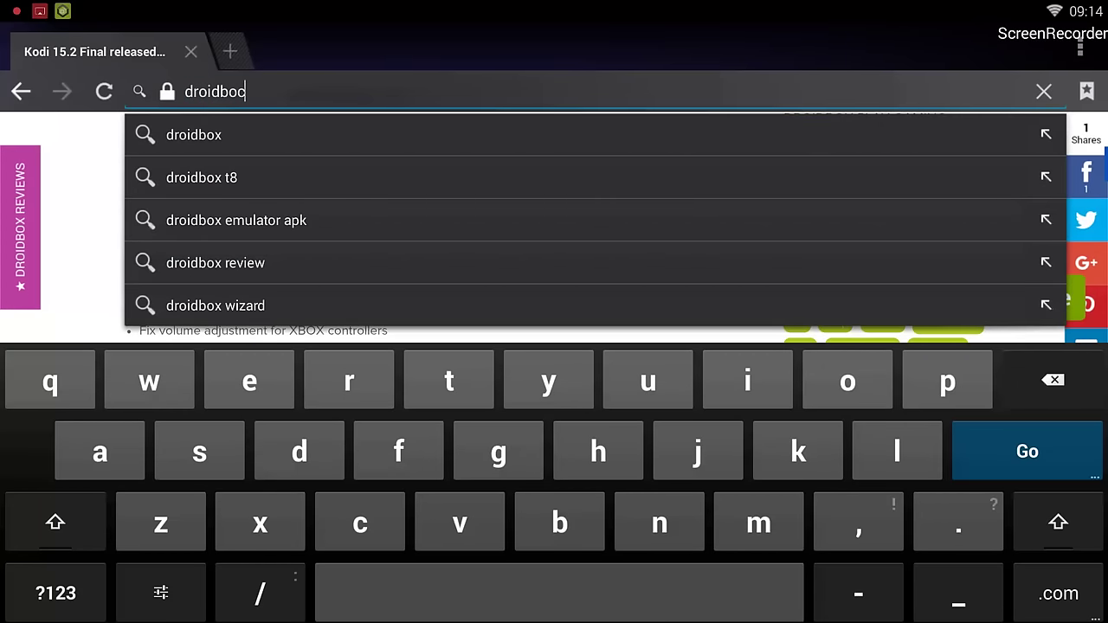
key("BackSpace")
type("x.co.u")
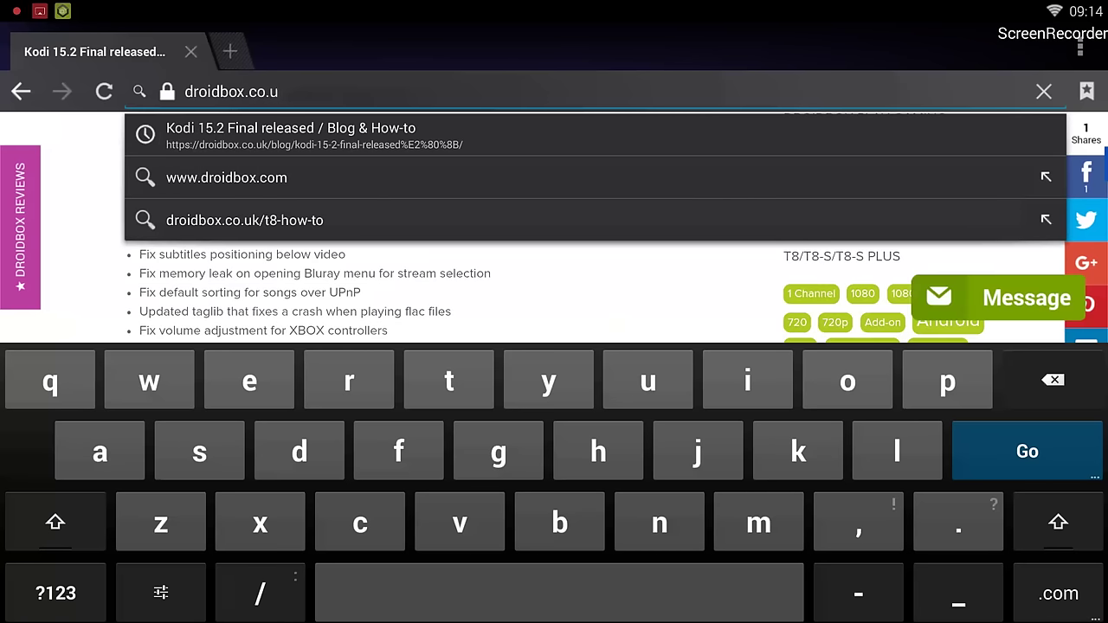
type("k/")
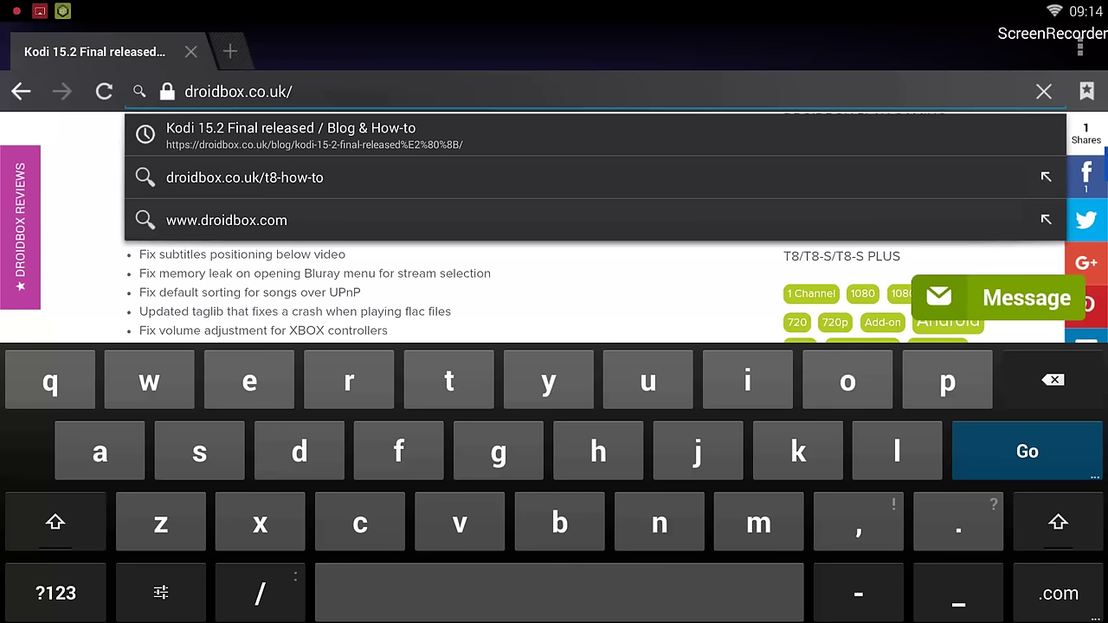
type("how")
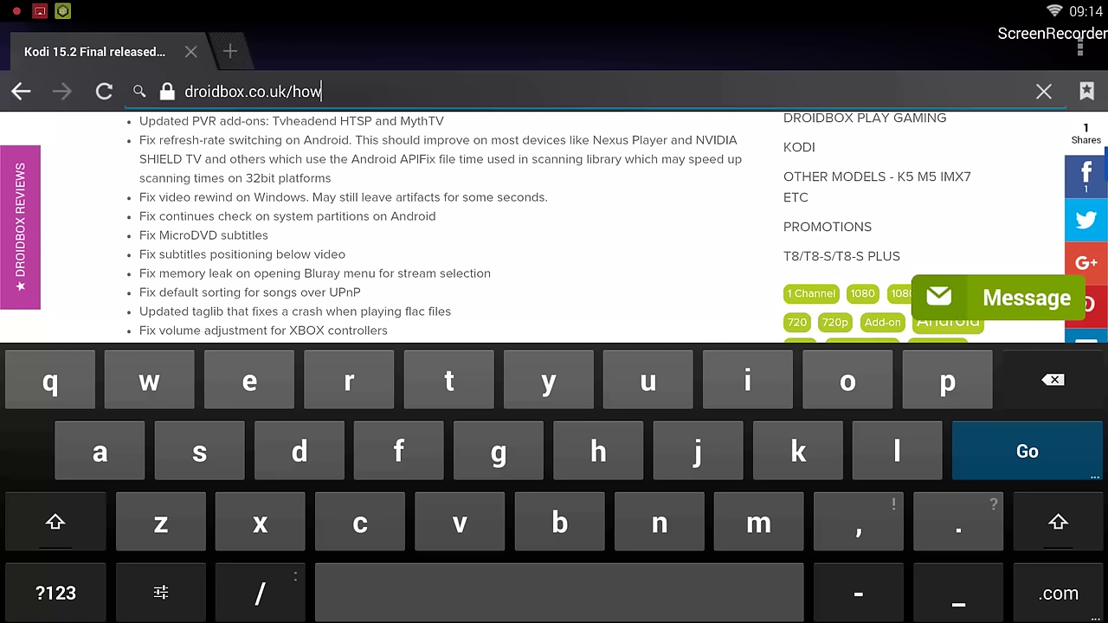
type("-to/kodi")
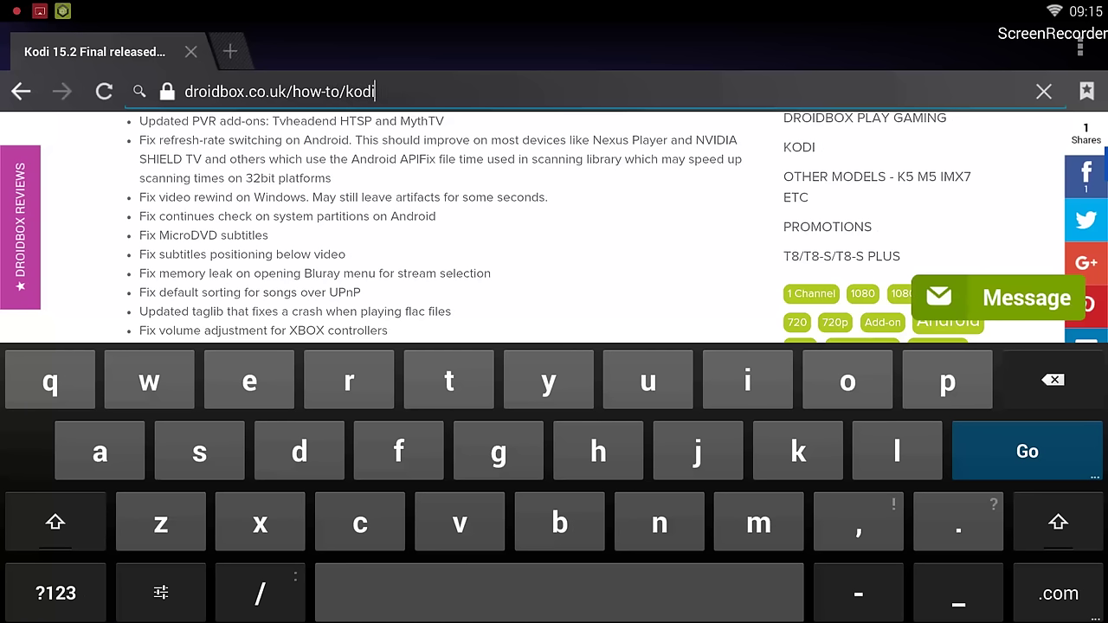
type("-spmc-and")
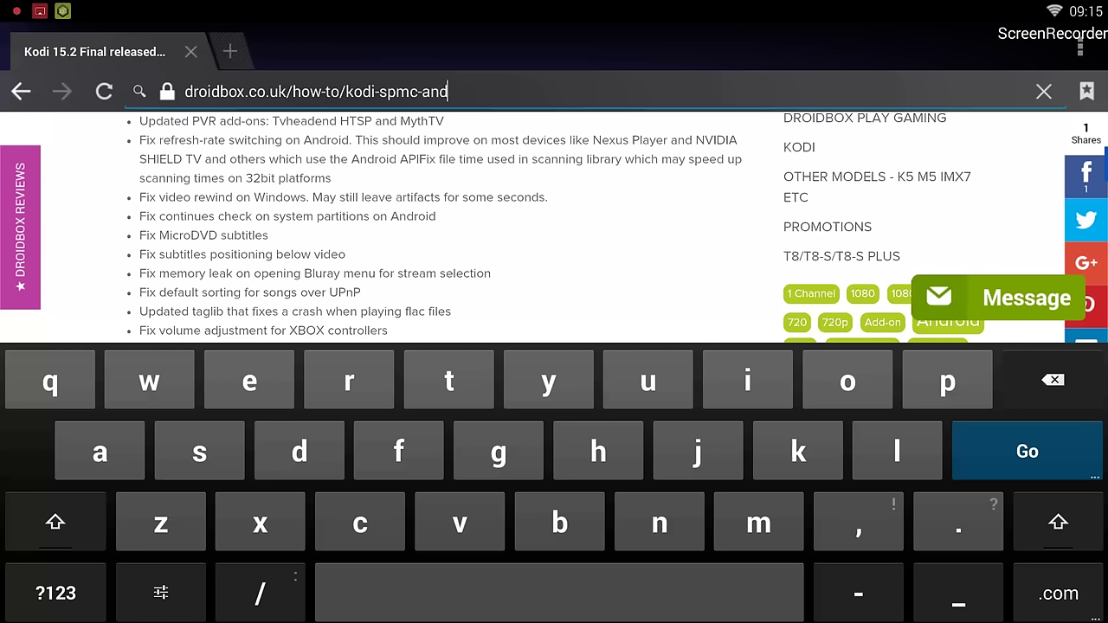
type("-dbmc-down")
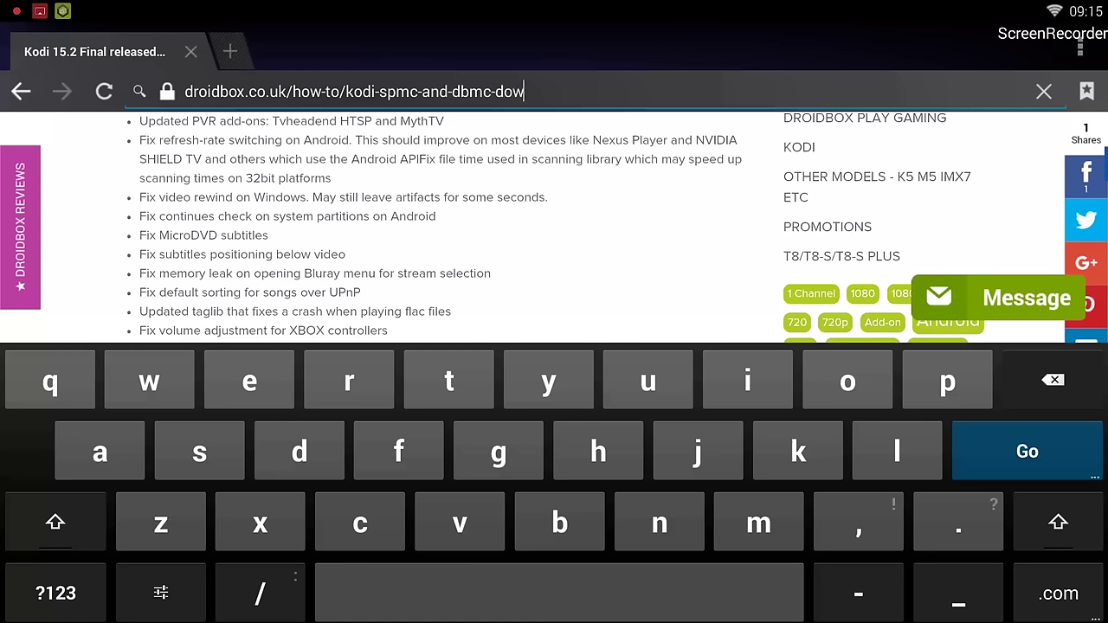
type("loads")
key("Return")
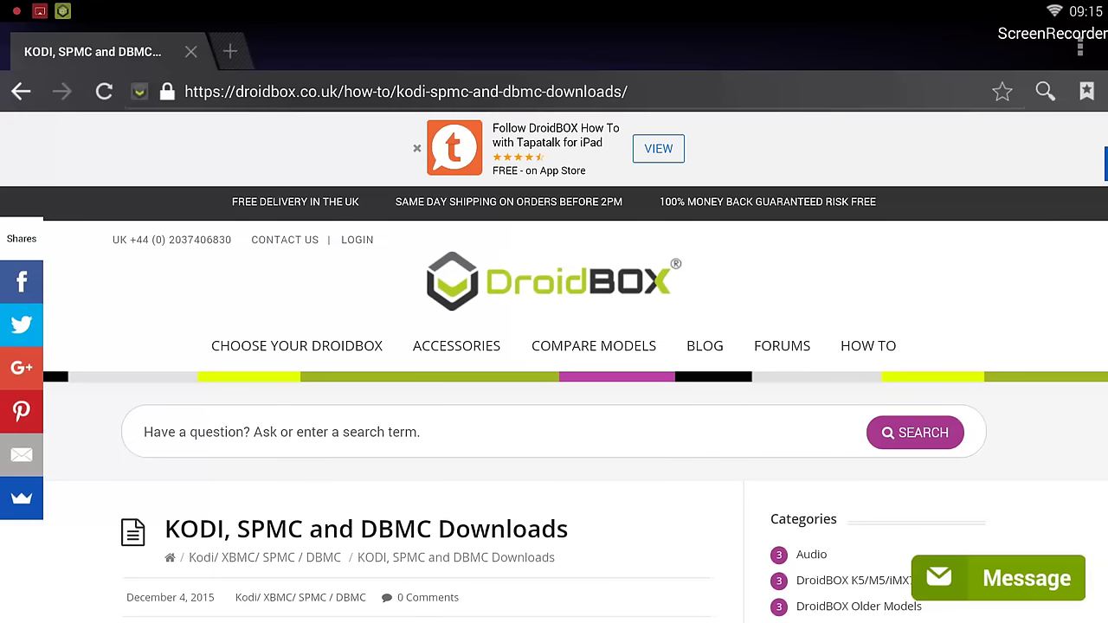
Step: Scroll down the downloads page and start downloading the KODI 15.2 Final build
left_click(433, 431)
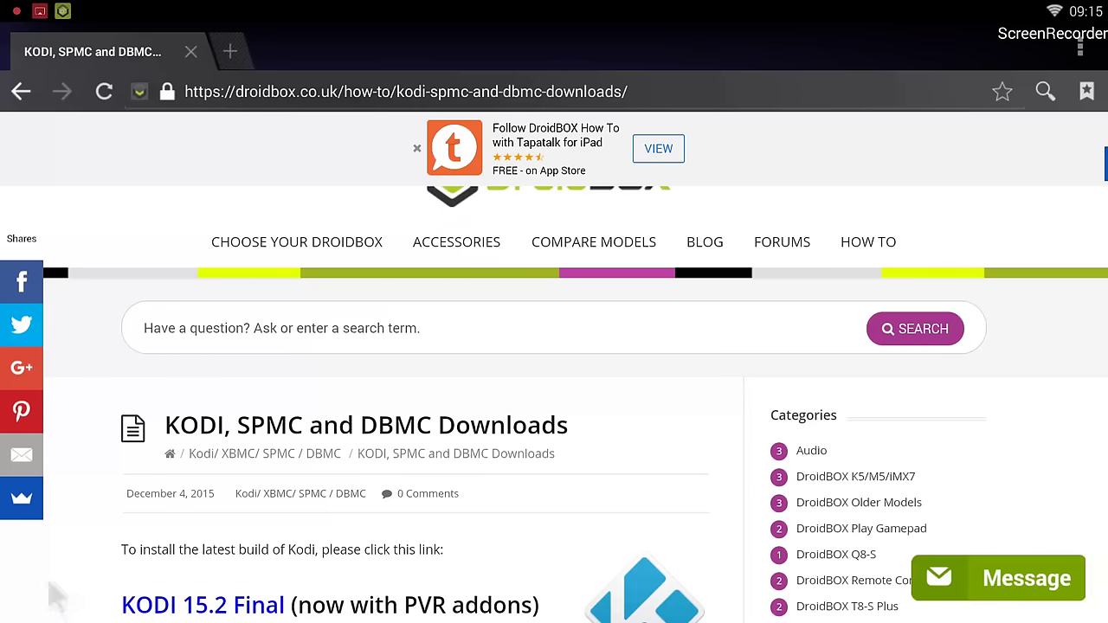
scroll(53, 598, "down", 3)
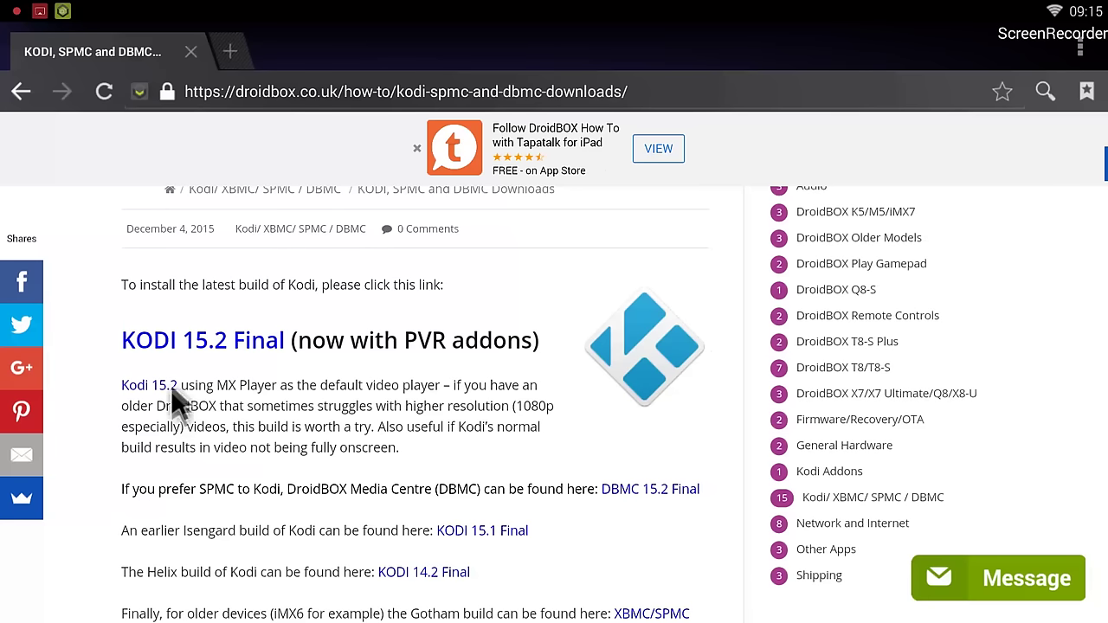
left_click(214, 341)
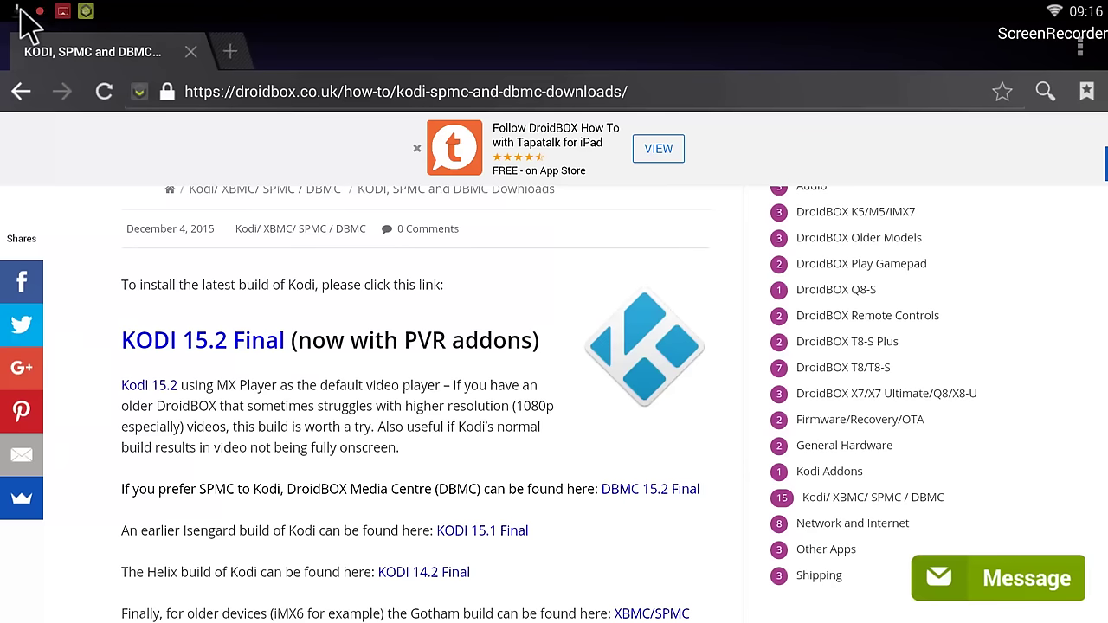
left_click_drag(22, 22, 24, 78)
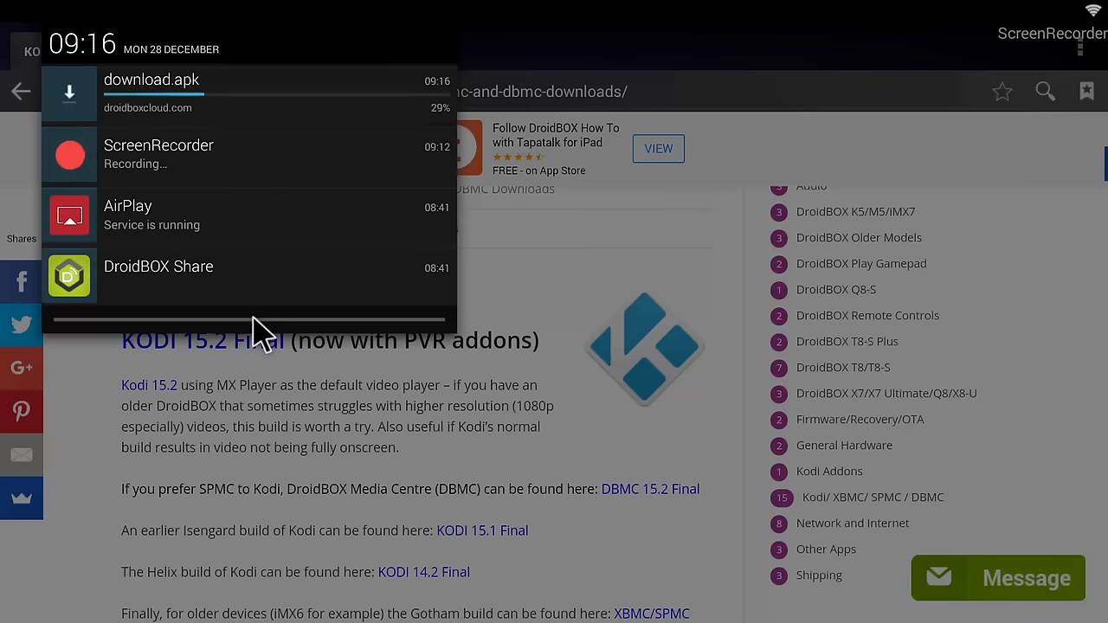
left_click_drag(260, 333, 260, 277)
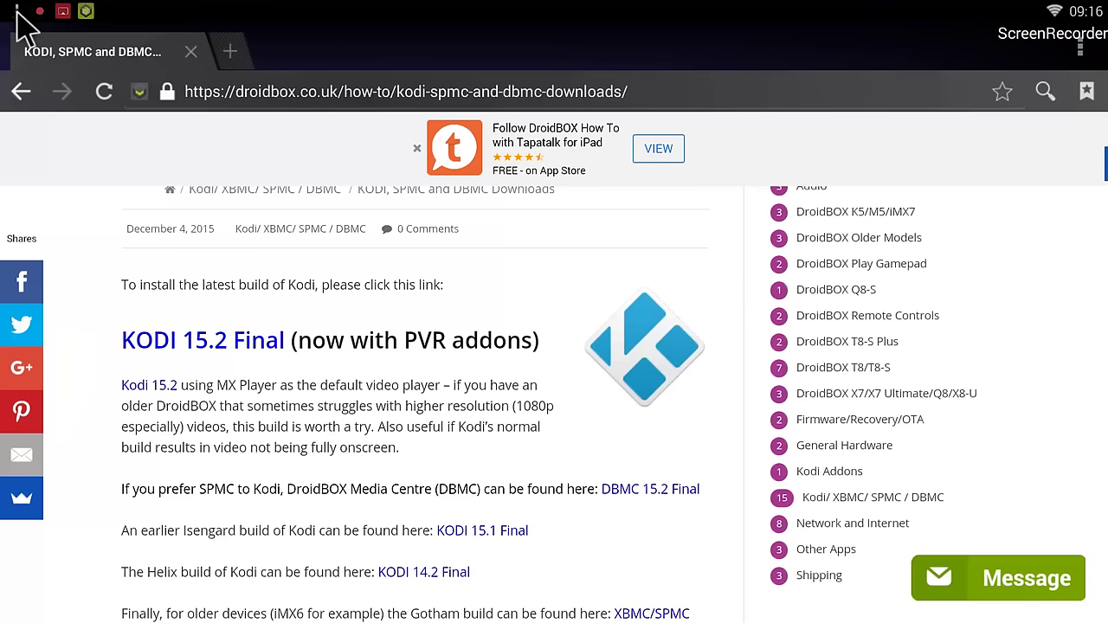
left_click_drag(29, 20, 78, 148)
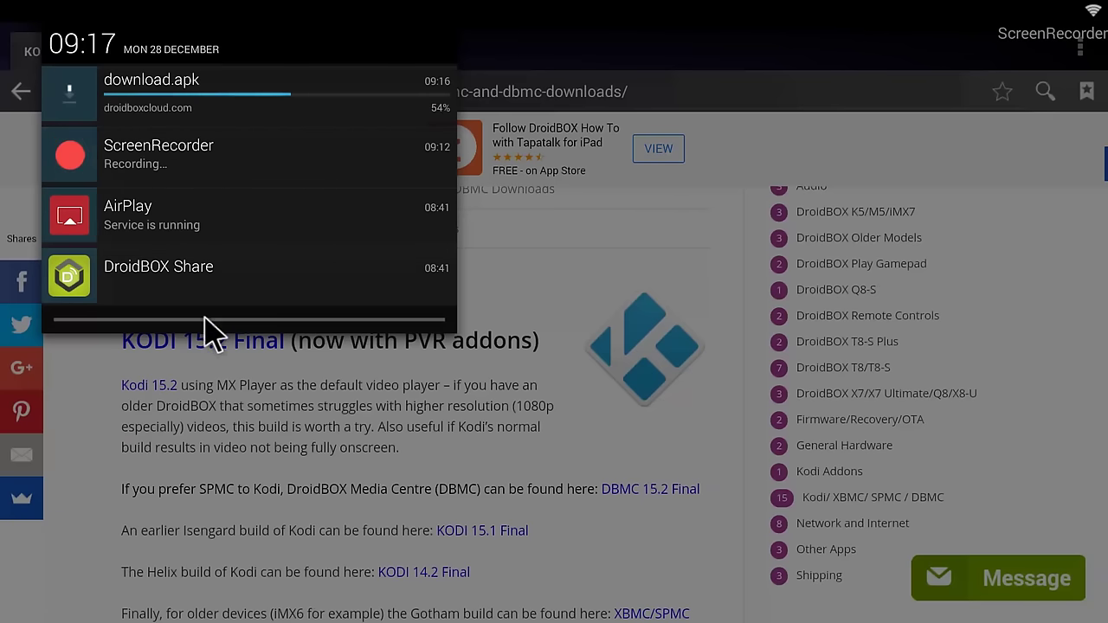
left_click_drag(210, 322, 242, 222)
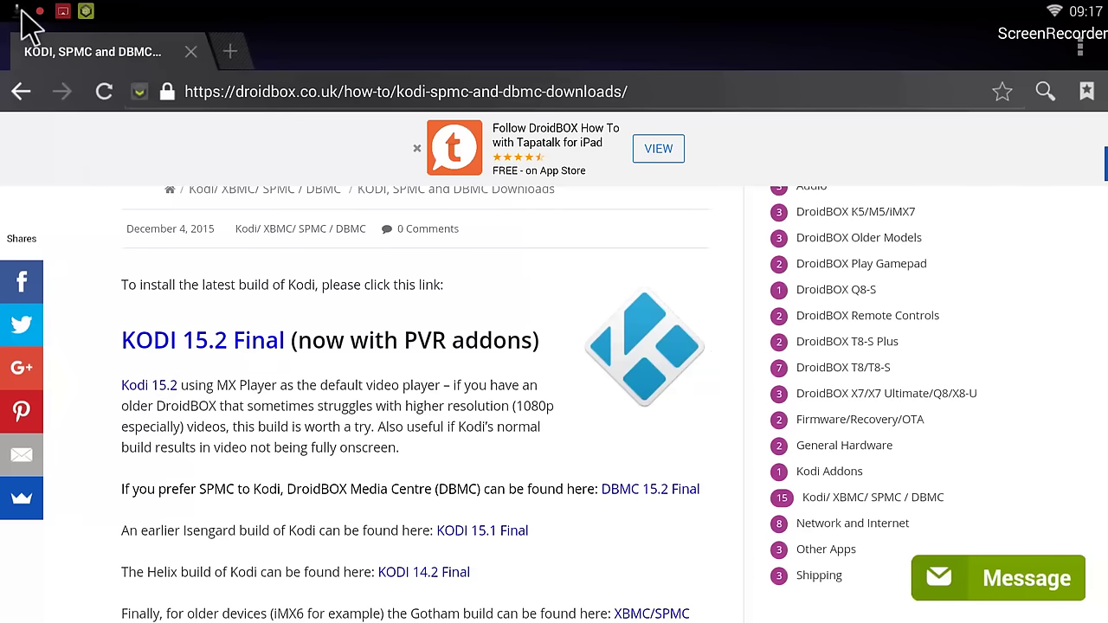
left_click_drag(20, 16, 24, 67)
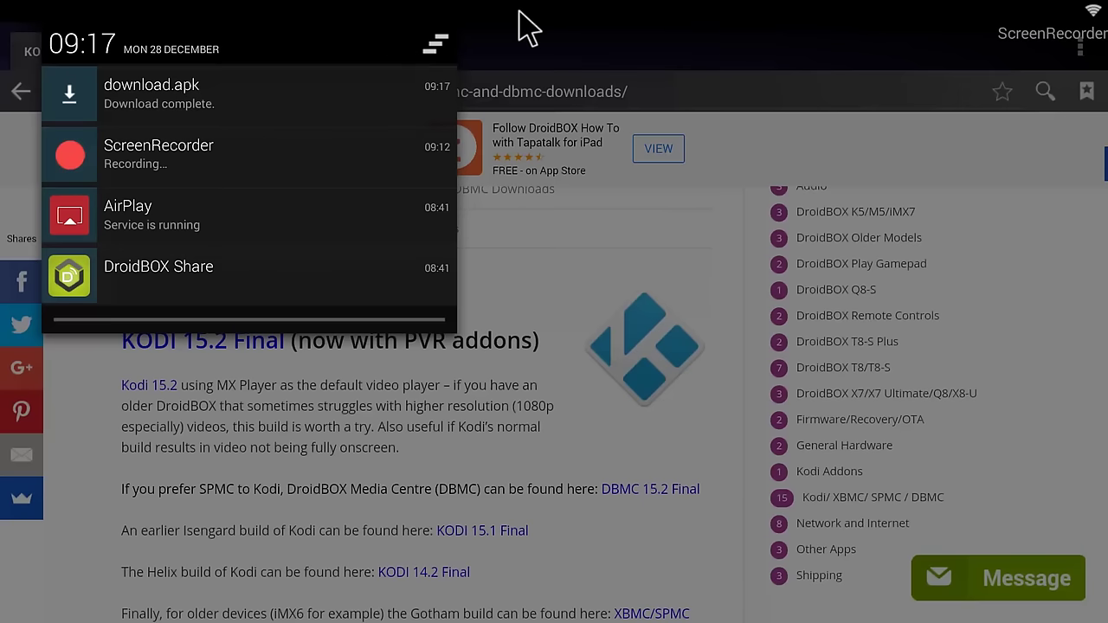
Step: Dismiss the completed download.apk notification and return to the home launcher
left_click(609, 45)
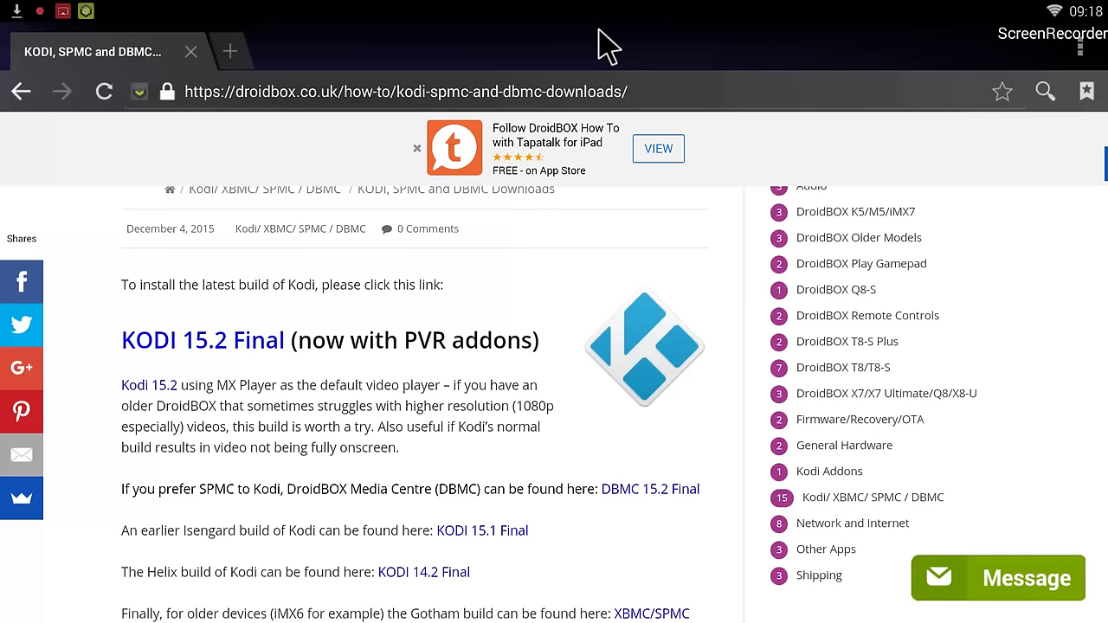
key("Home")
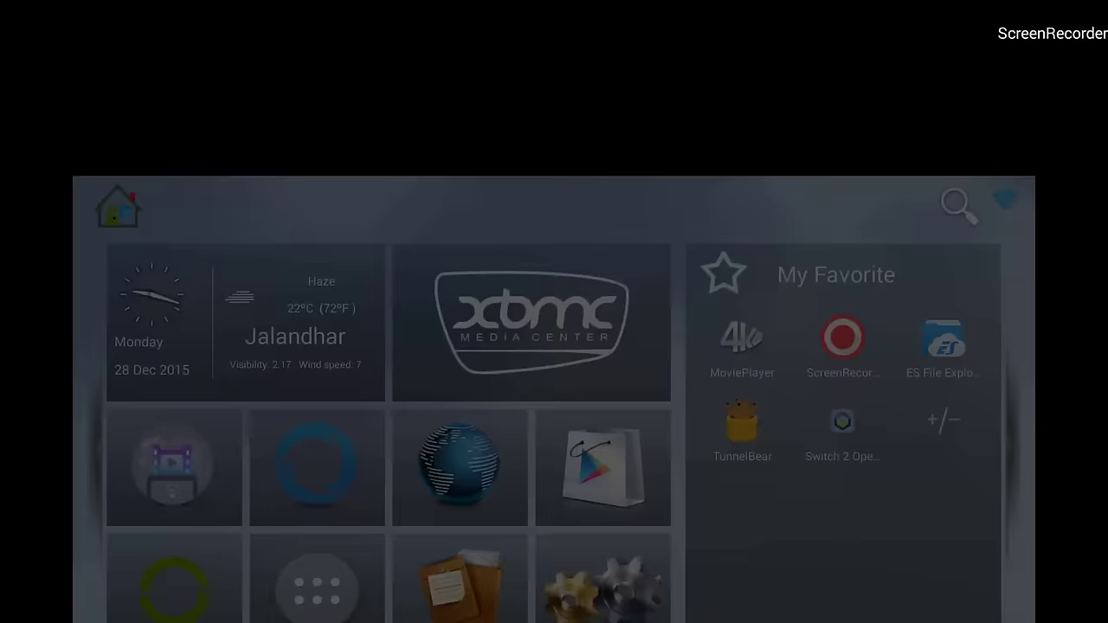
Step: Navigate to the all-apps tile and pick ES File Explorer from the installed apps
key("Down")
key("Left")
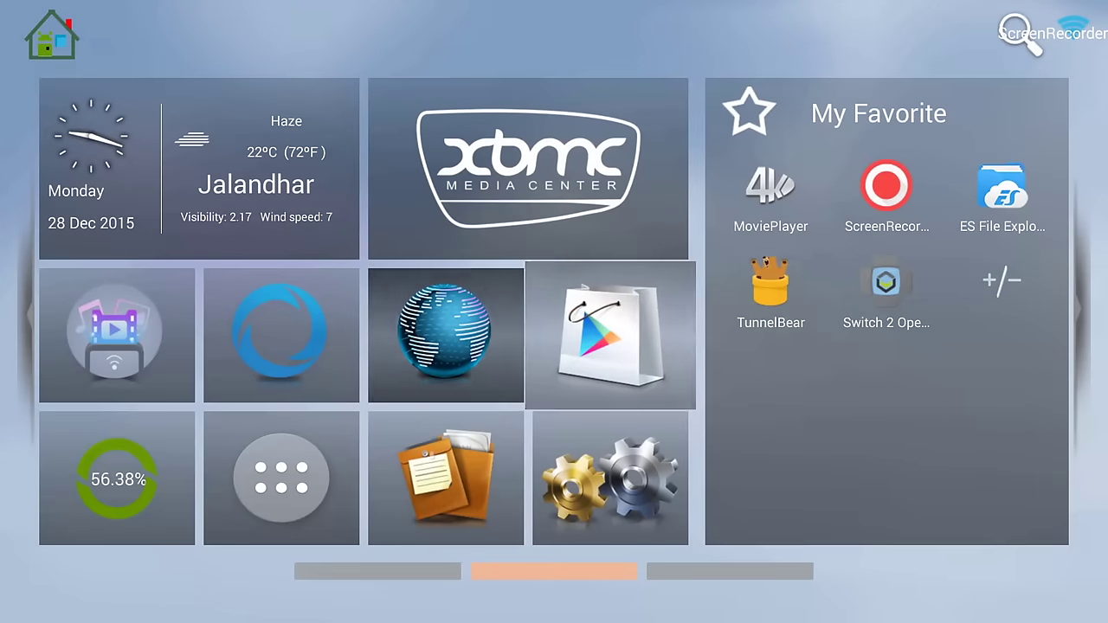
key("Left")
key("Left")
key("Down")
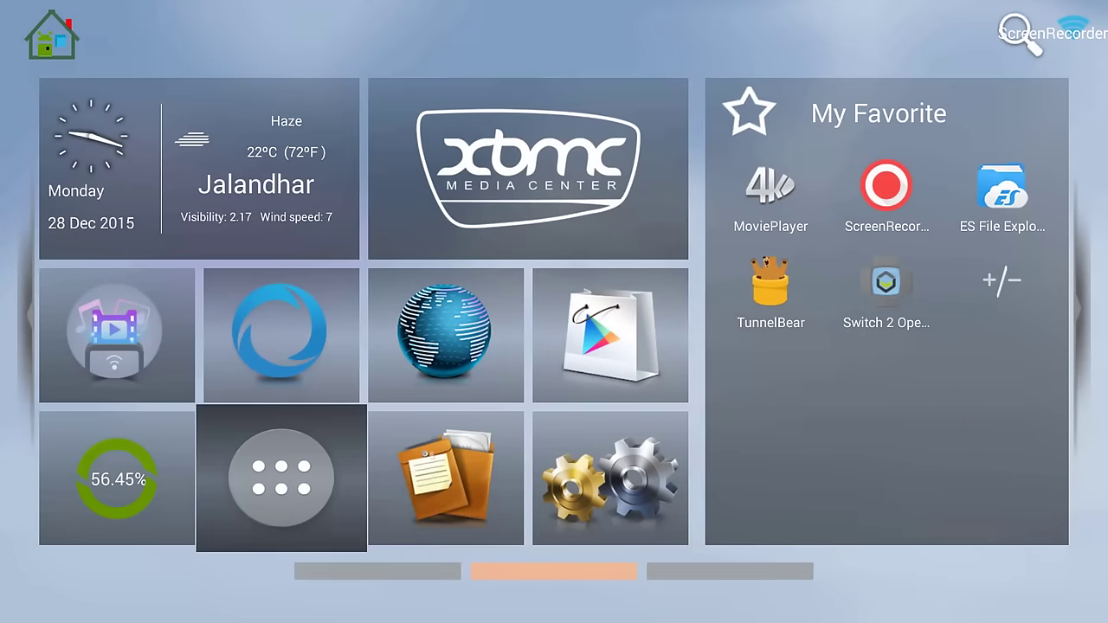
key("Up")
key("Down")
key("Up")
key("Down")
key("Up")
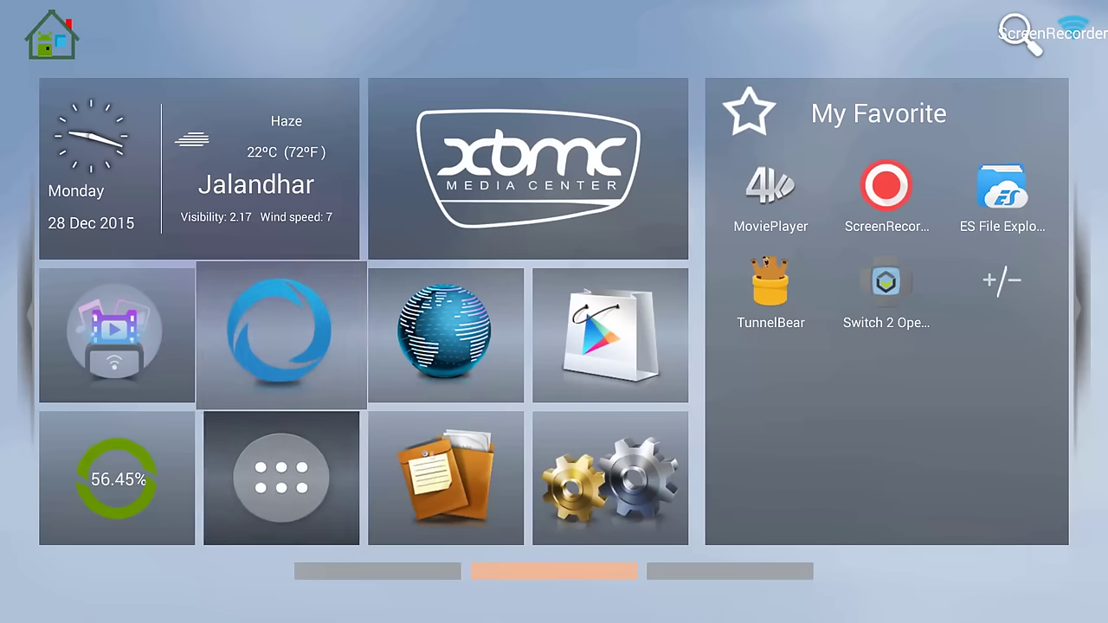
key("Down")
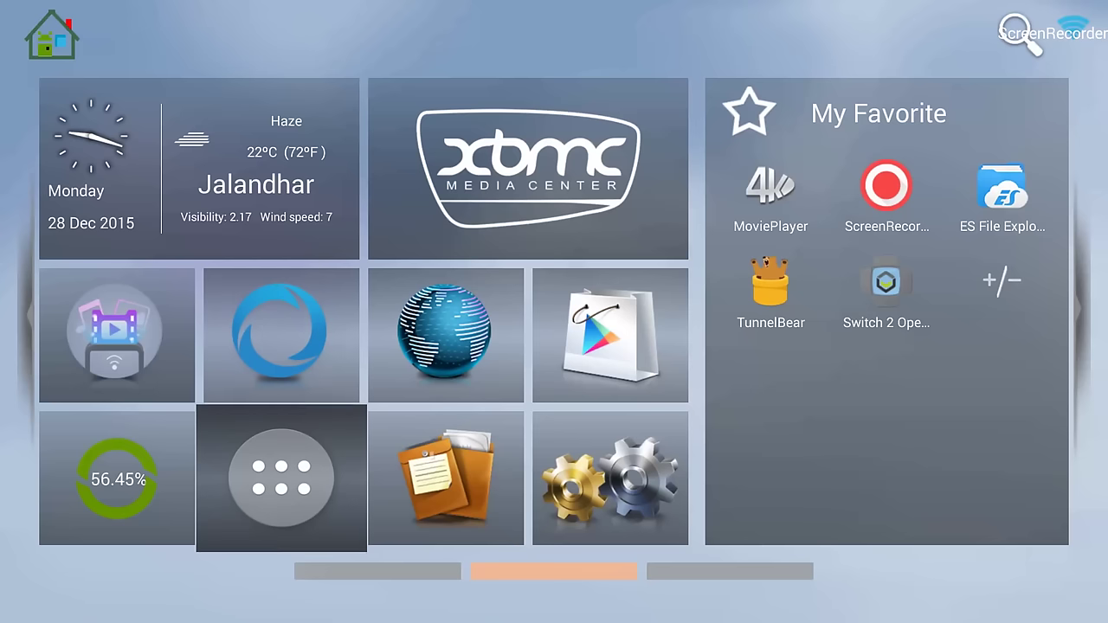
key("Return")
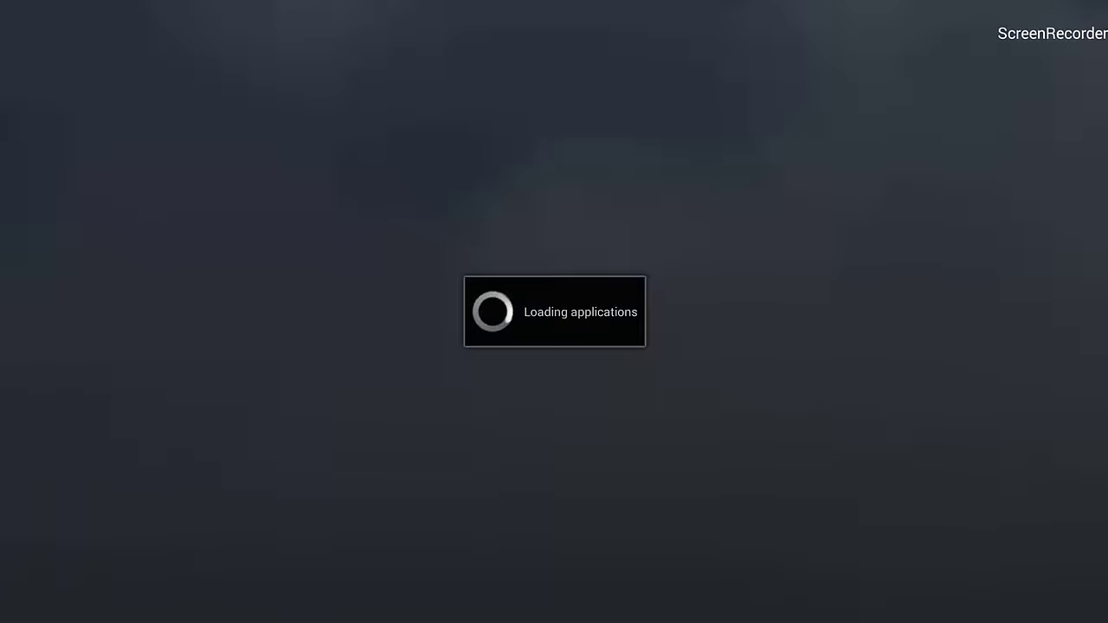
key("Right")
key("Right")
key("Right")
key("Right")
key("Right")
key("Right")
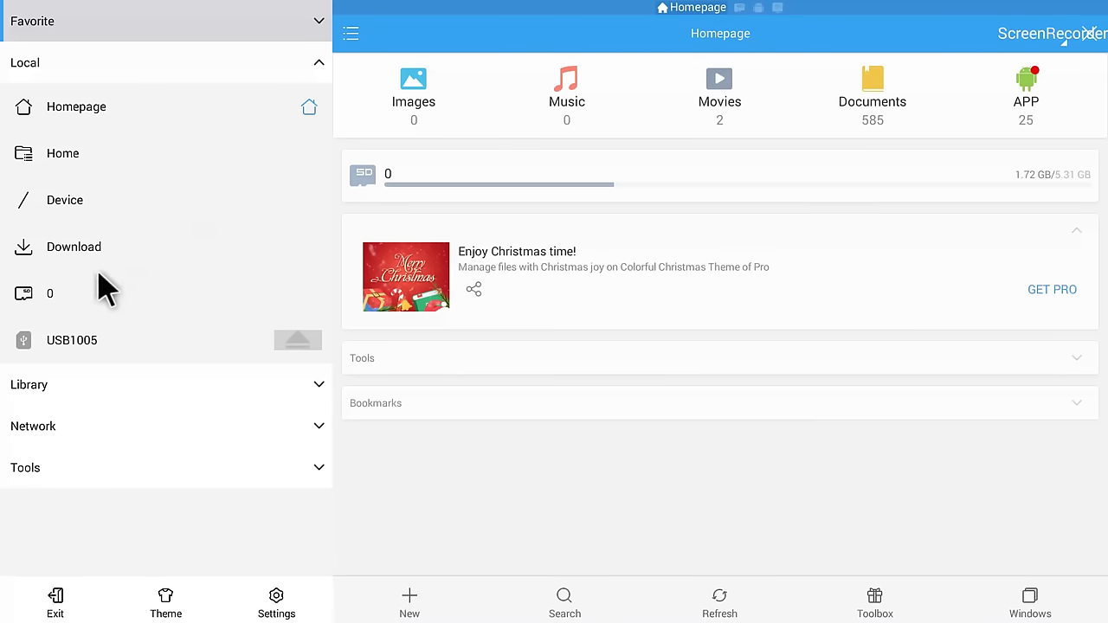
Step: Expand Local, open Download, and view download.apk's properties (Kodi 15.2, 50.41 MB)
left_click(184, 72)
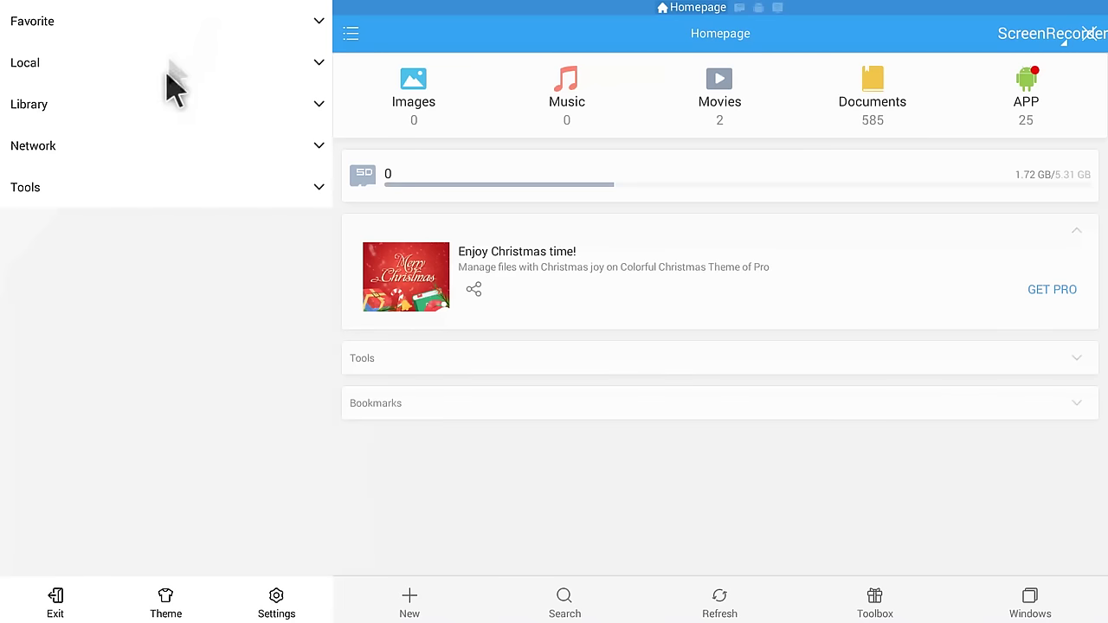
left_click(118, 65)
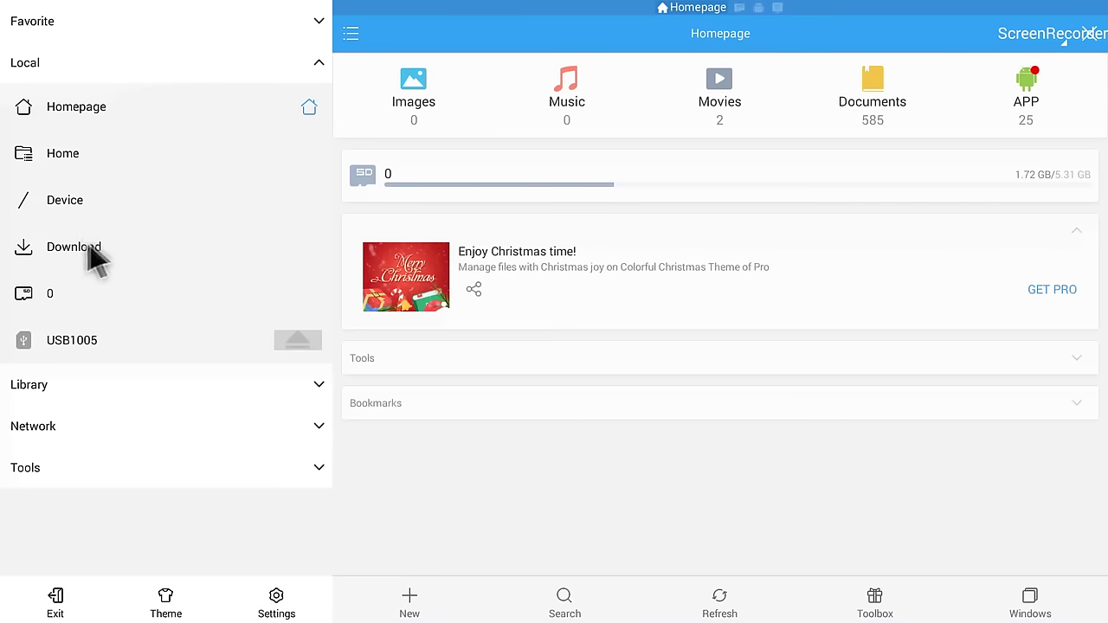
left_click(94, 251)
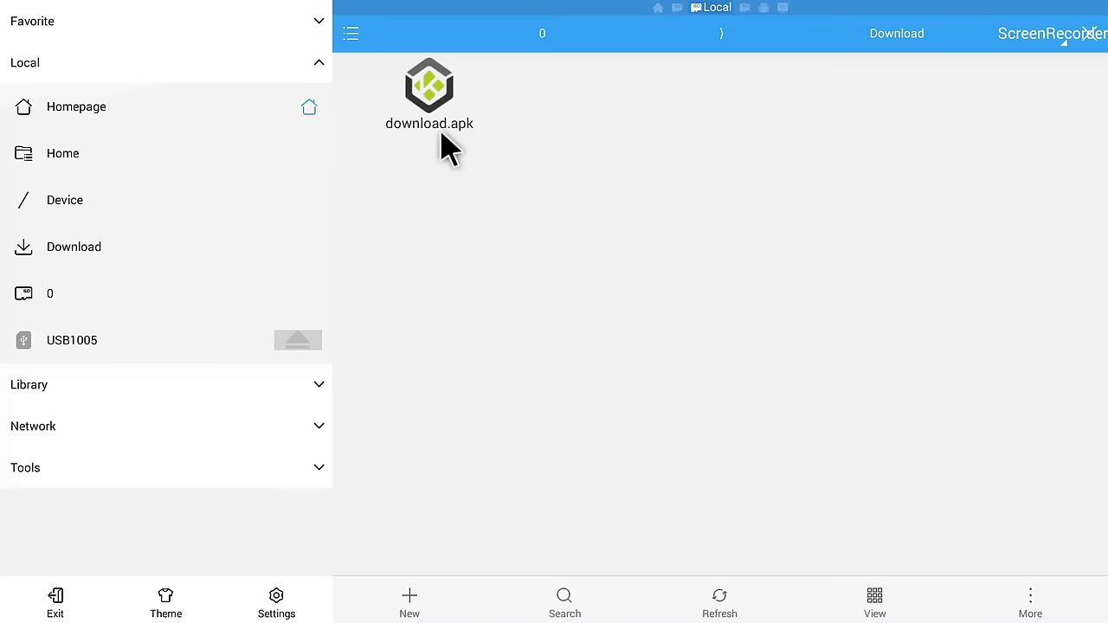
left_click(439, 90)
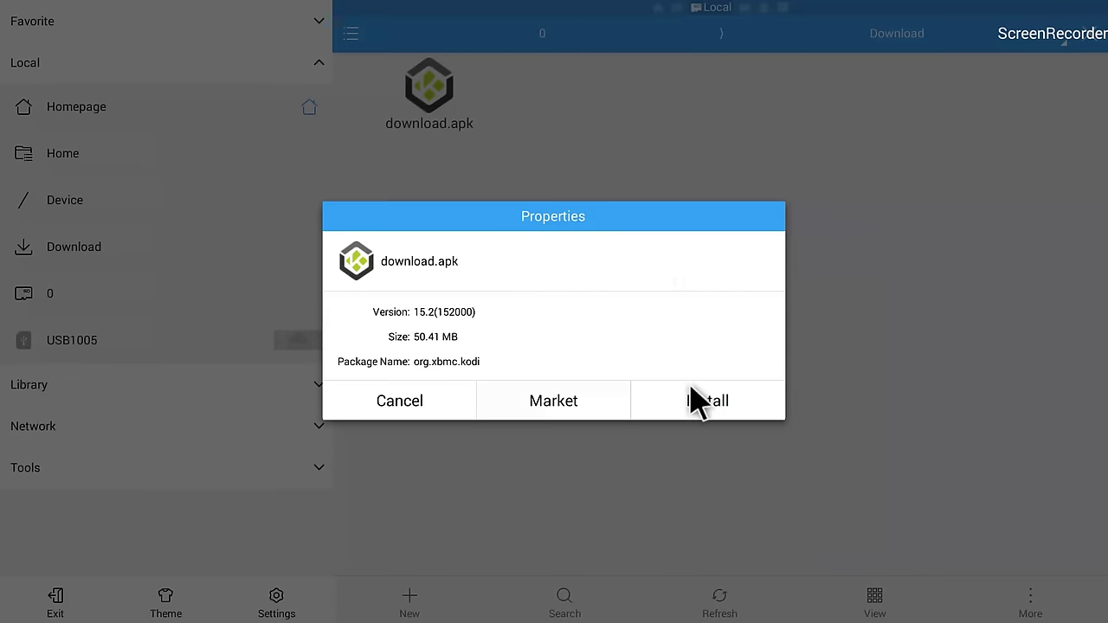
Step: Install Kodi 15.2 from download.apk, accepting its requested permissions
left_click(701, 407)
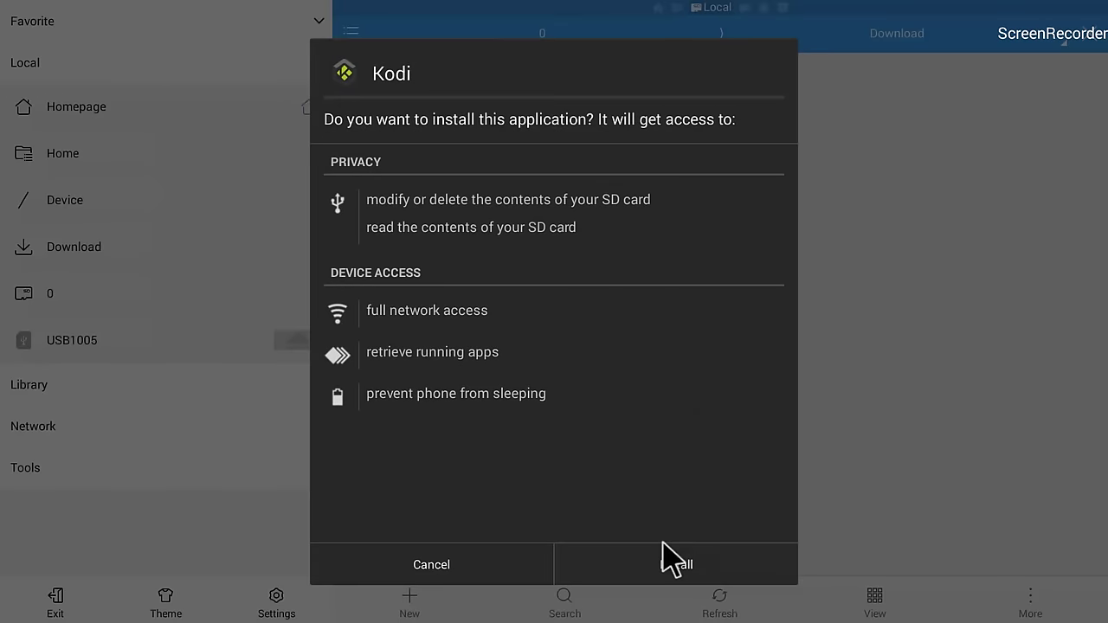
left_click(691, 568)
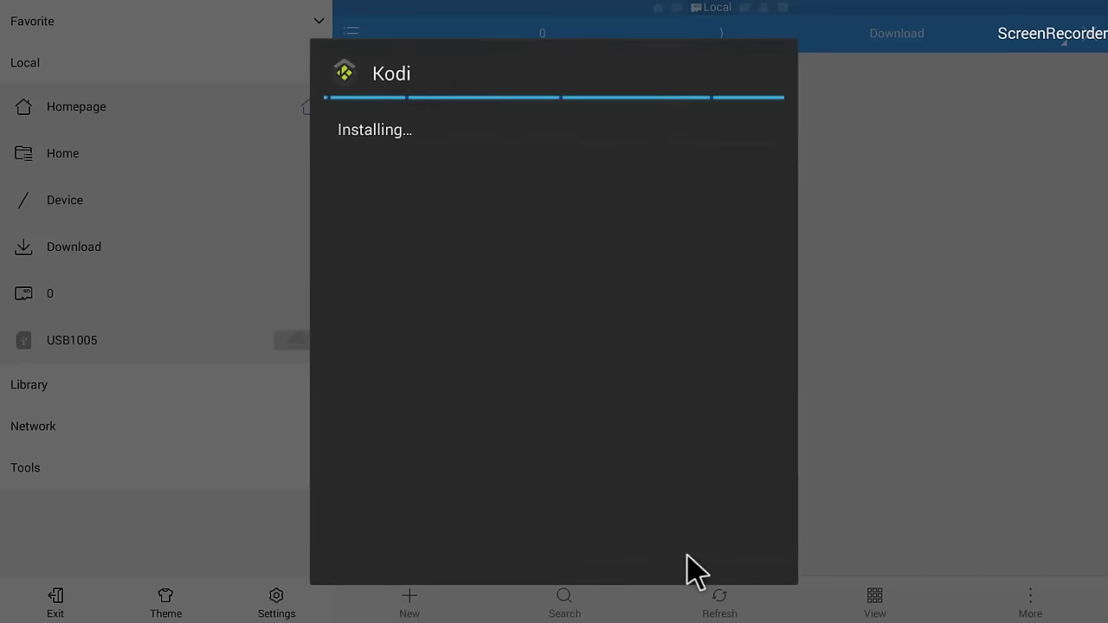